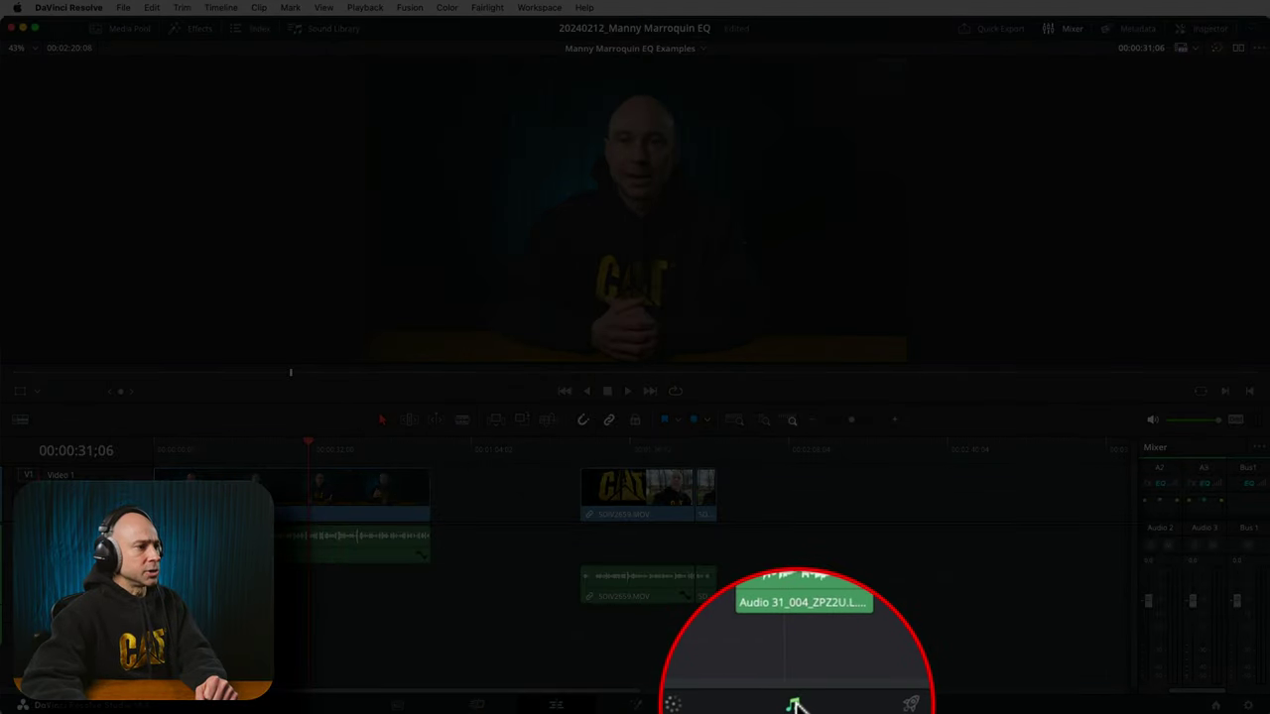
- Switch to the Fairlight page and select the Audio 1 track, with the Mixer displayed
left_click(794, 704)
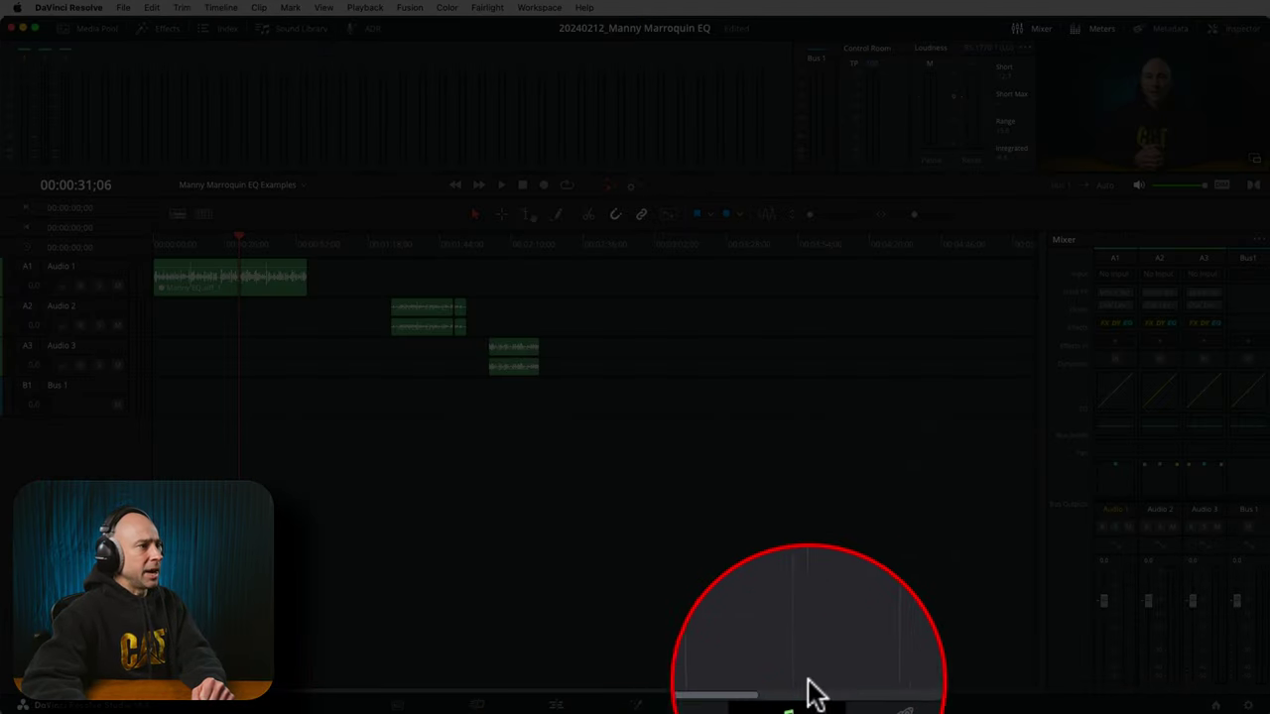
left_click(117, 274)
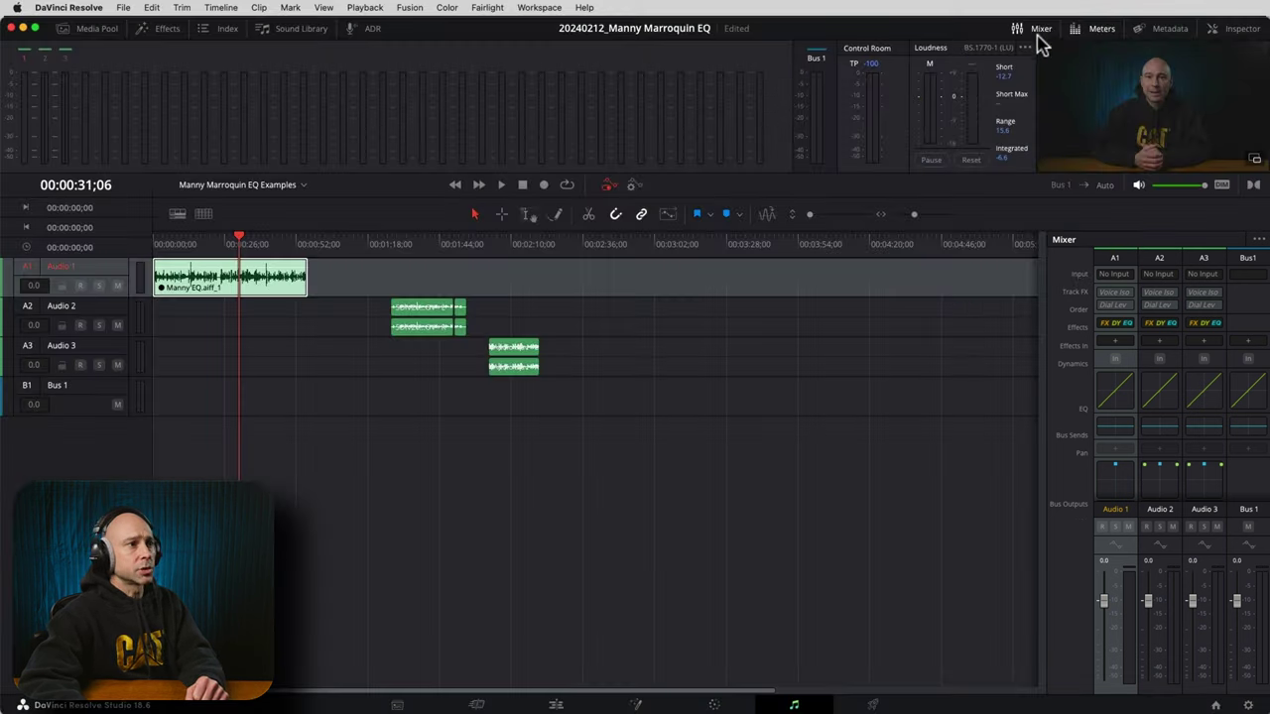
left_click(1037, 29)
left_click(1036, 29)
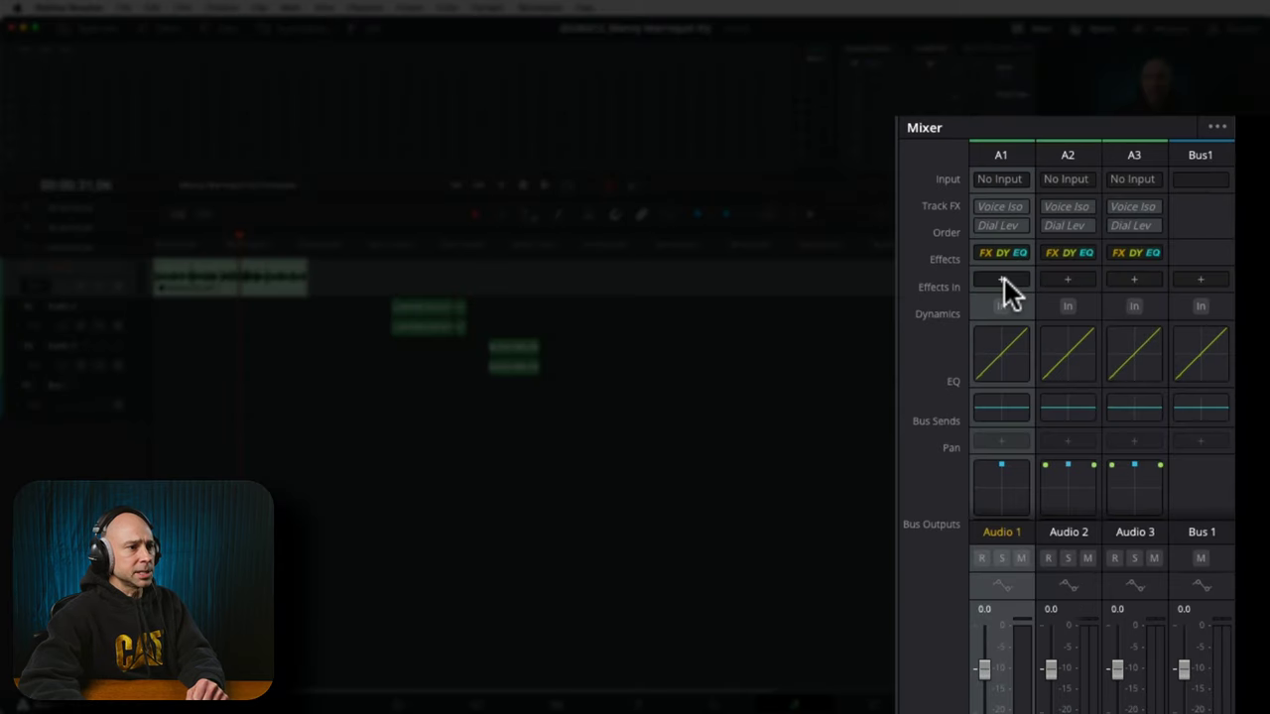
- Add the VST MannyM EQ Mono plugin to the Audio 1 track's effects
left_click(1002, 278)
mouse_move(1065, 422)
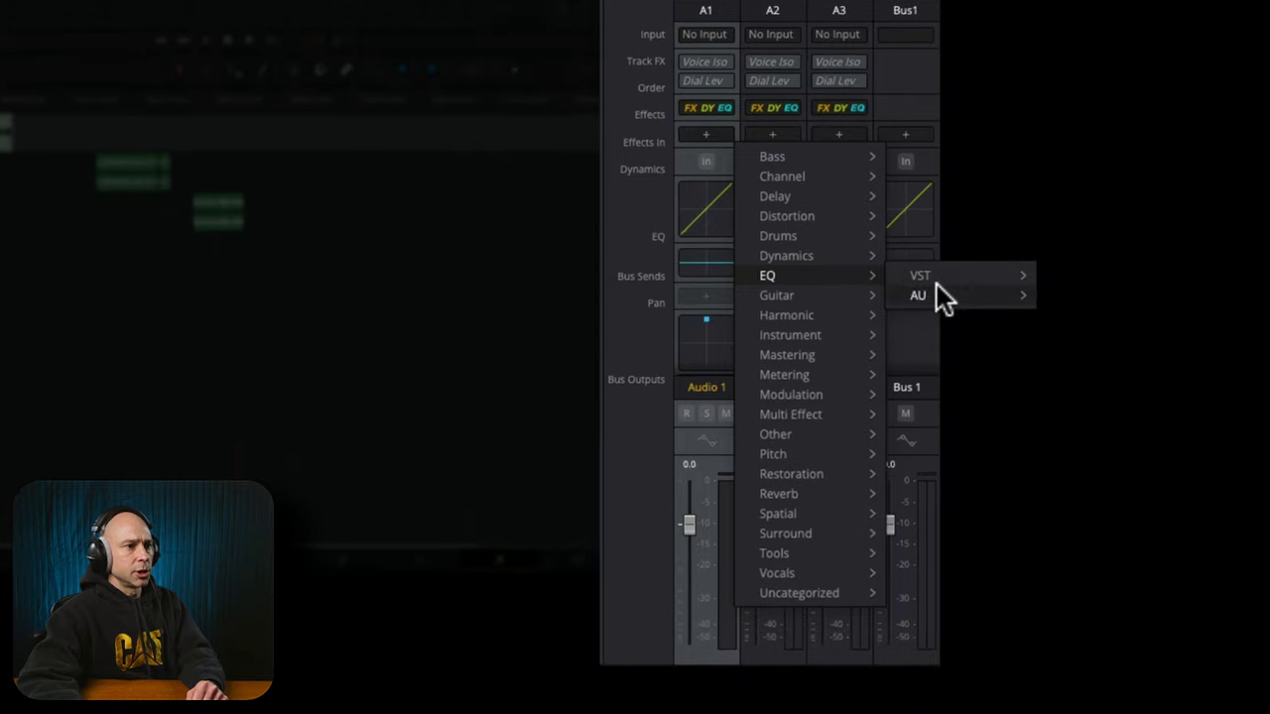
mouse_move(1215, 420)
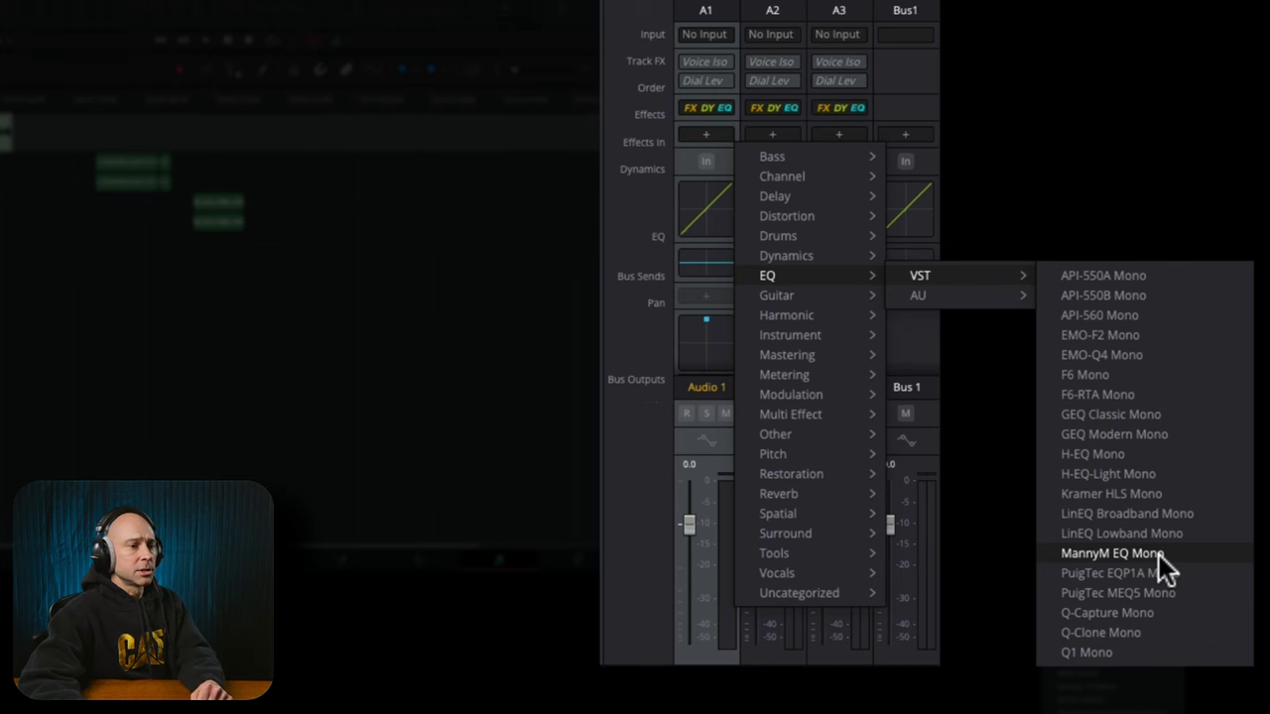
left_click(1158, 555)
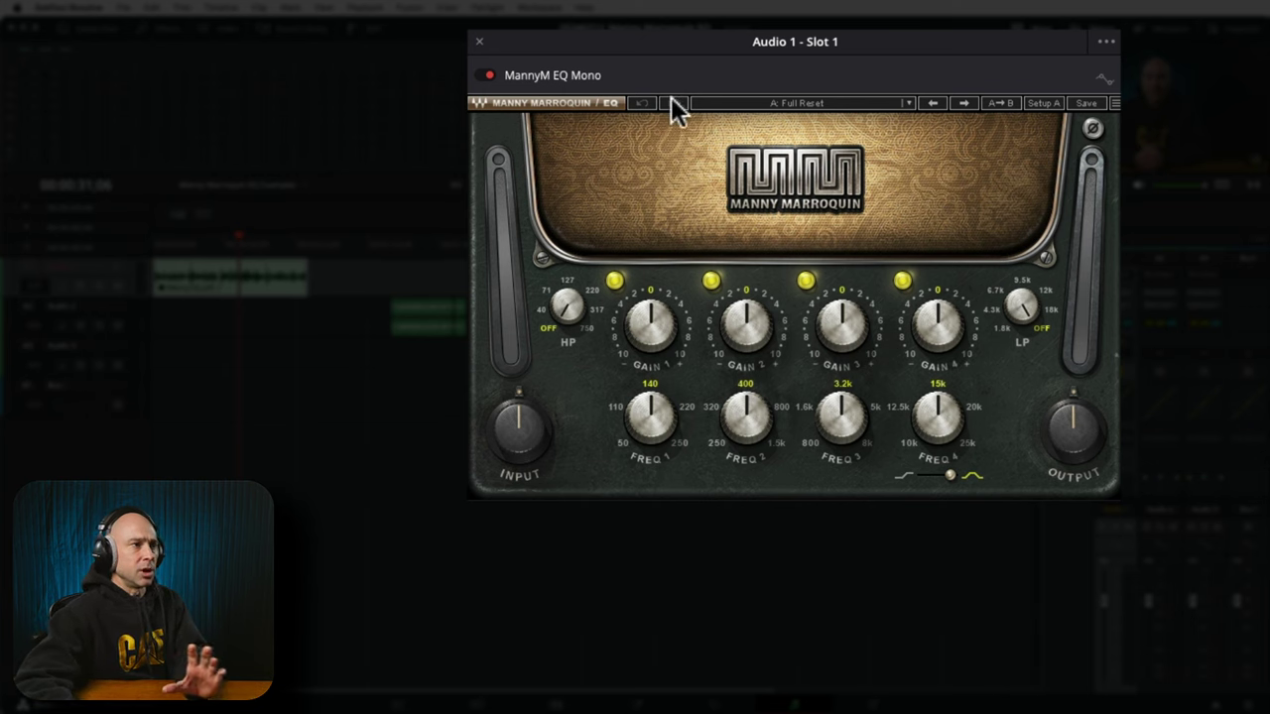
- Look through the EQ plugin's factory presets without loading one
left_click(832, 105)
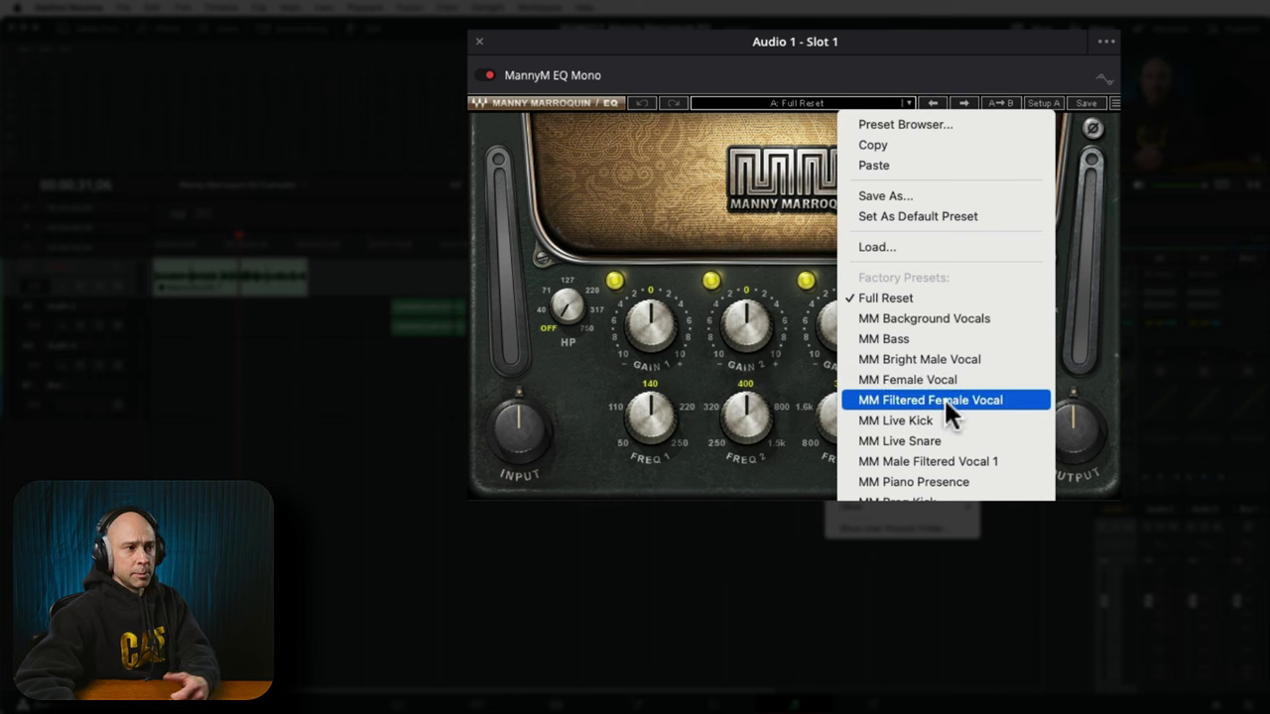
left_click(969, 482)
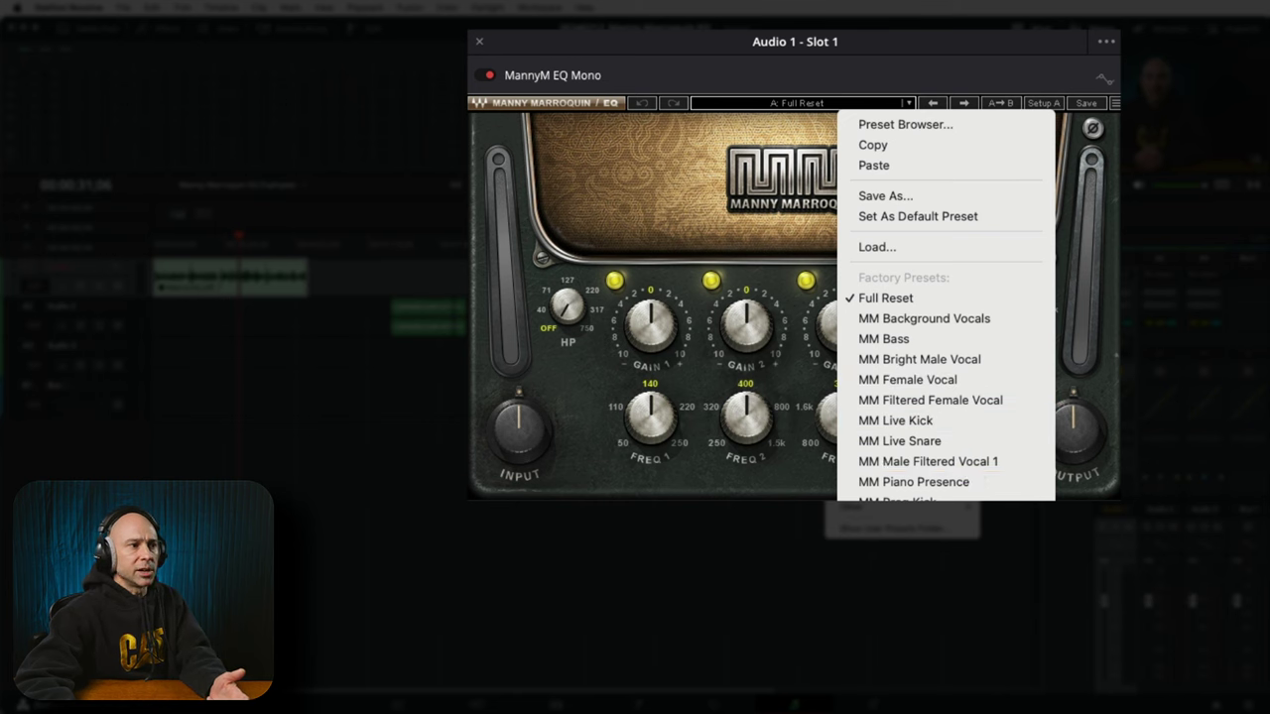
mouse_move(901, 507)
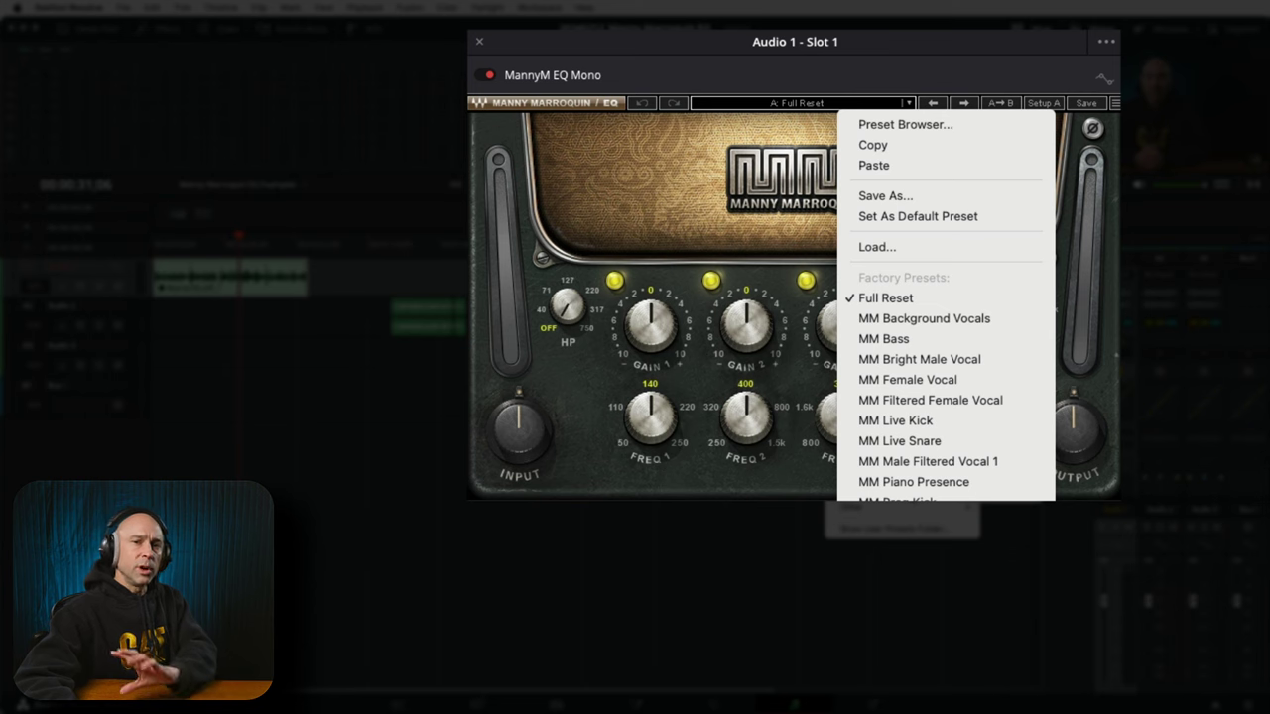
left_click(625, 474)
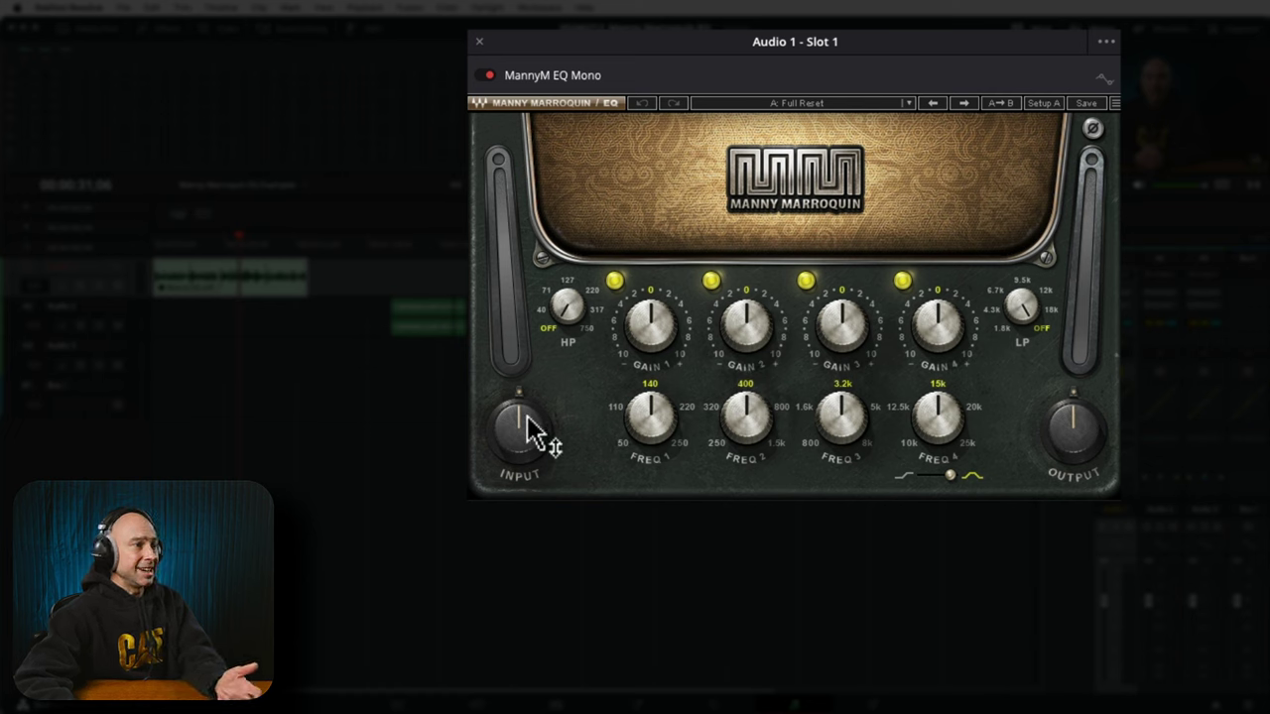
- Sweep the plugin's high-pass filter up to 750, back down through 163, and return it to Off
mouse_move(525, 429)
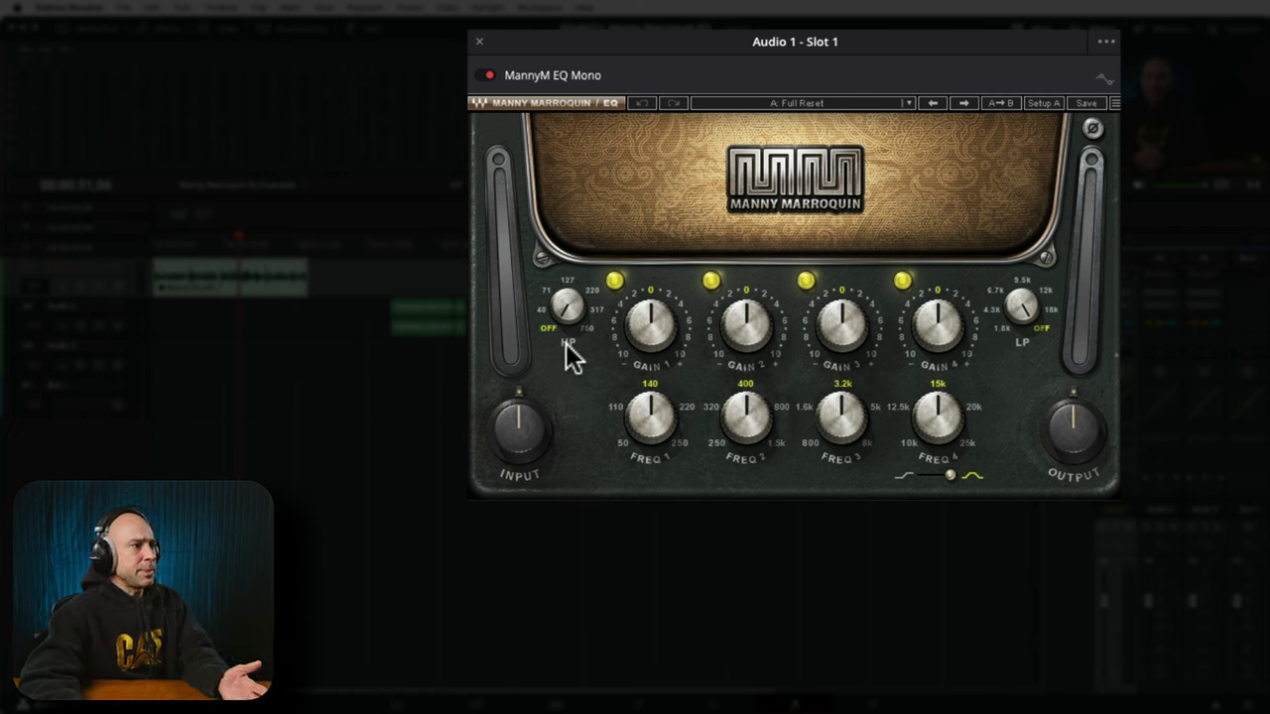
left_click_drag(569, 311, 568, 266)
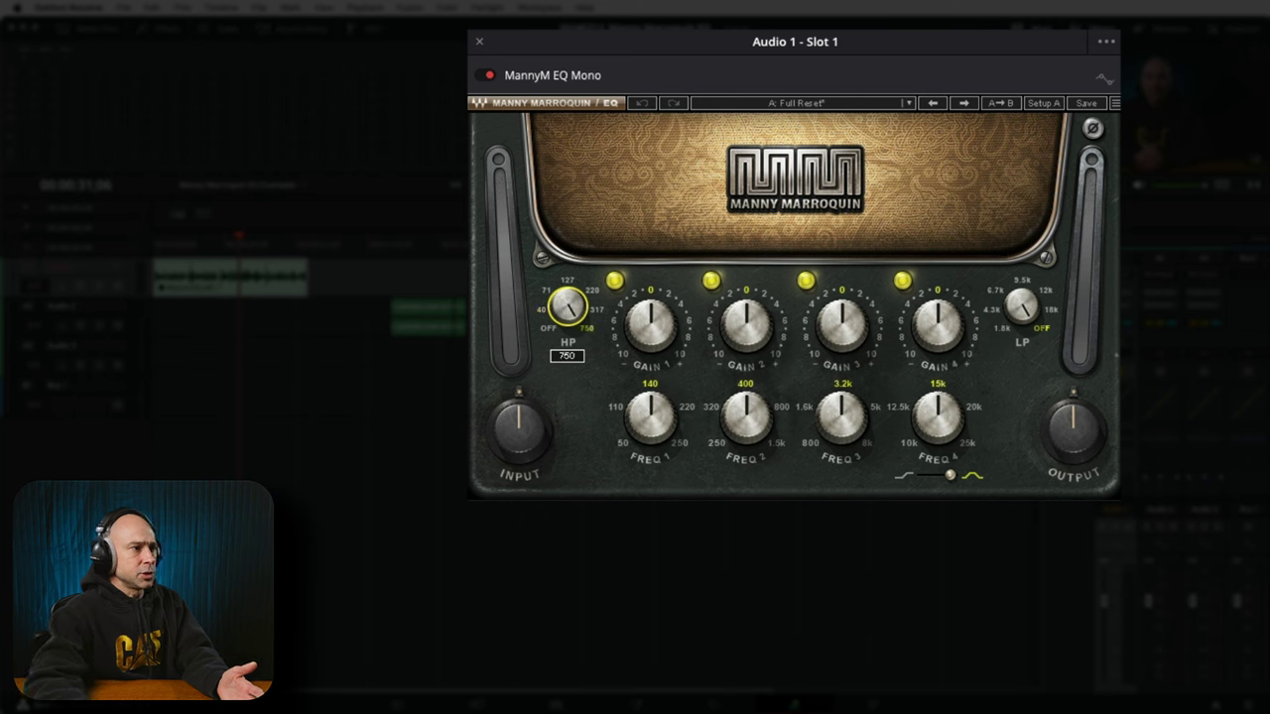
left_click_drag(578, 319, 579, 334)
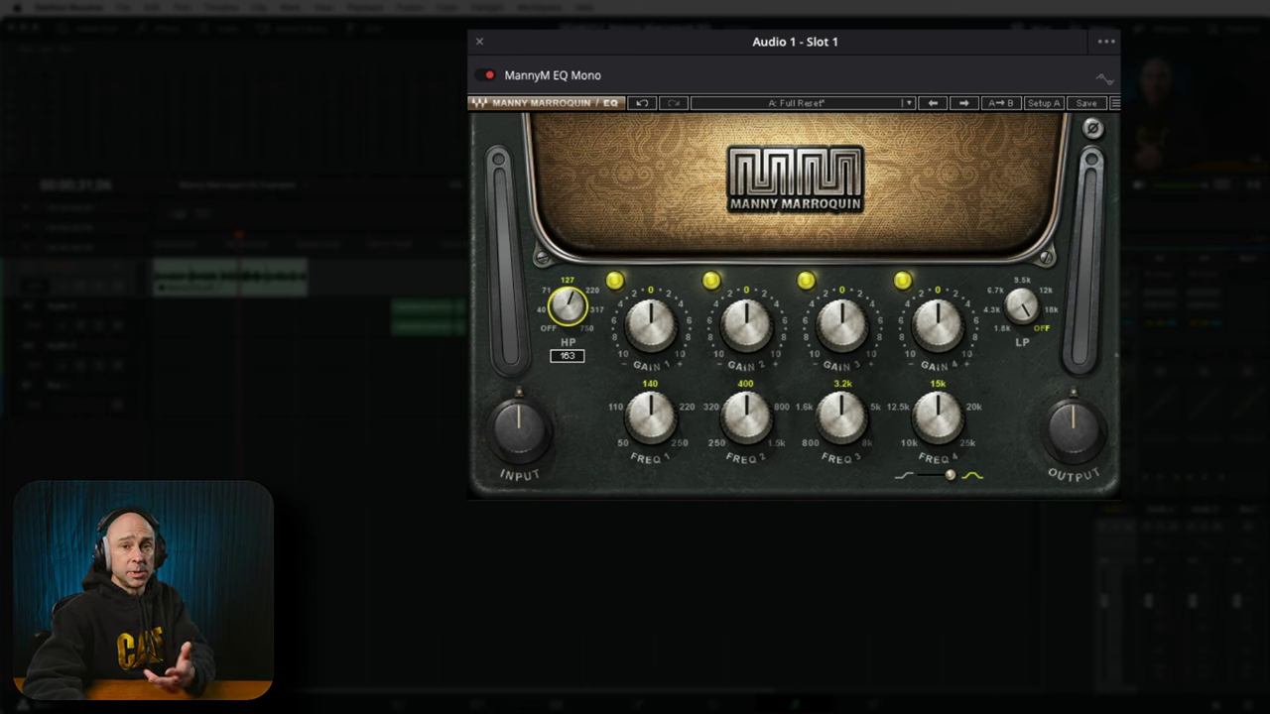
left_click_drag(579, 334, 593, 286)
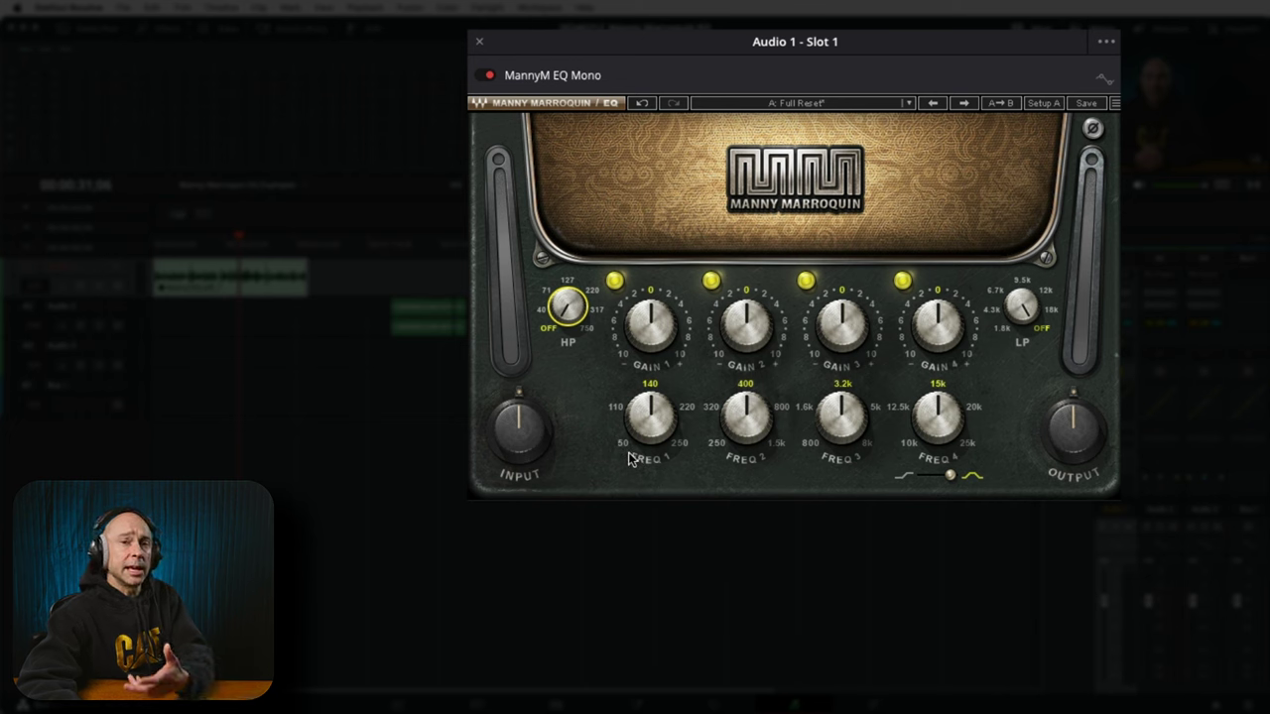
- Turn Gain 1 down slightly and set Freq 1 to 50
left_click(653, 335)
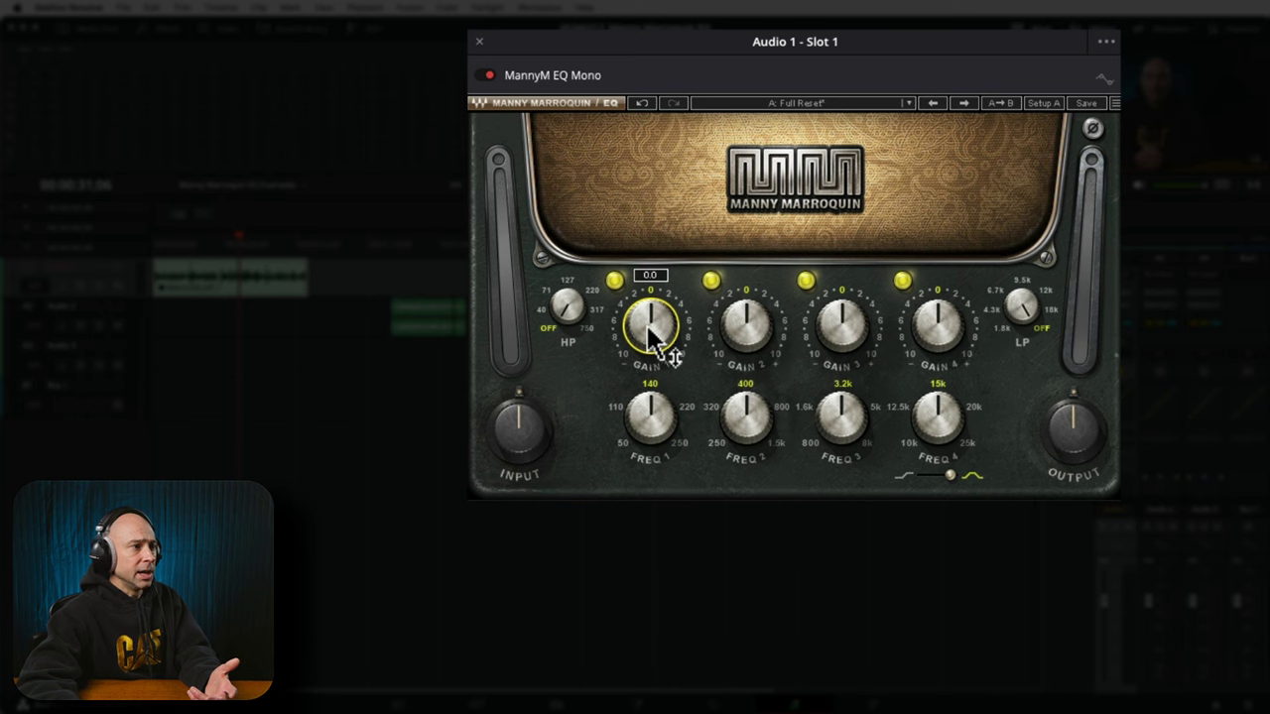
mouse_move(653, 328)
left_mouse_down()
mouse_move(654, 287)
mouse_move(654, 379)
mouse_move(654, 332)
left_mouse_up()
mouse_move(652, 425)
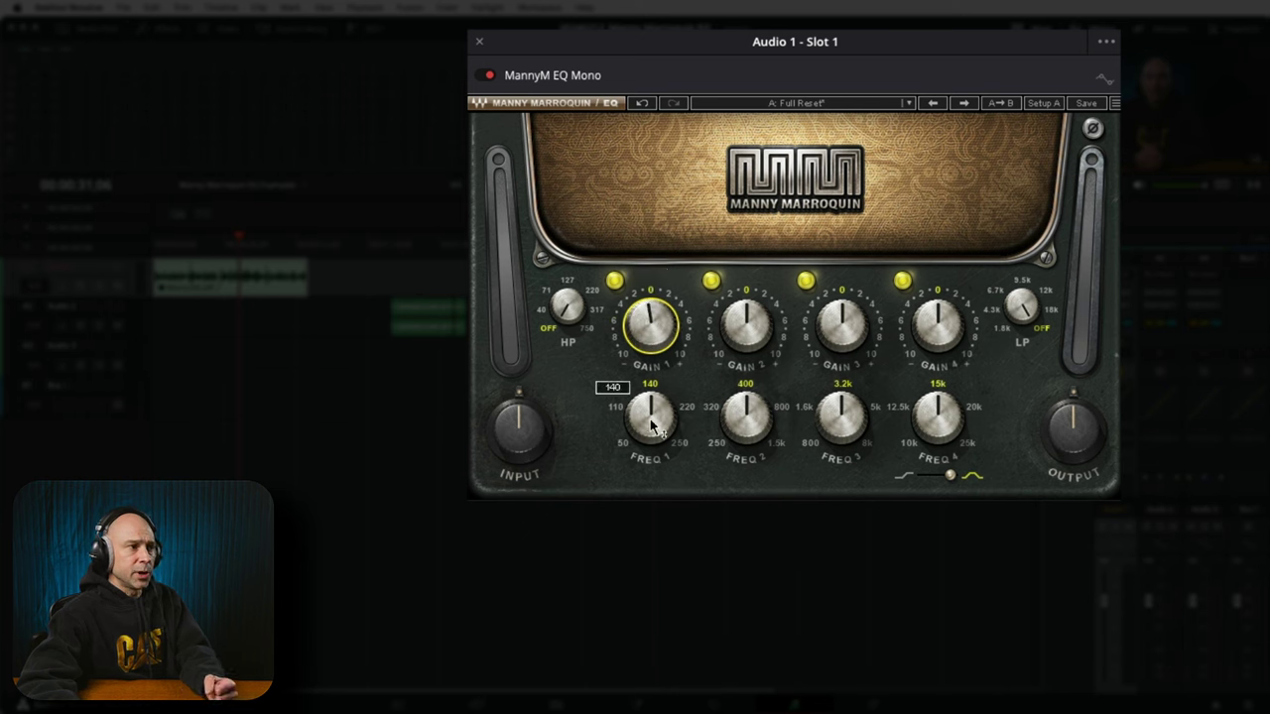
left_click_drag(652, 424, 654, 454)
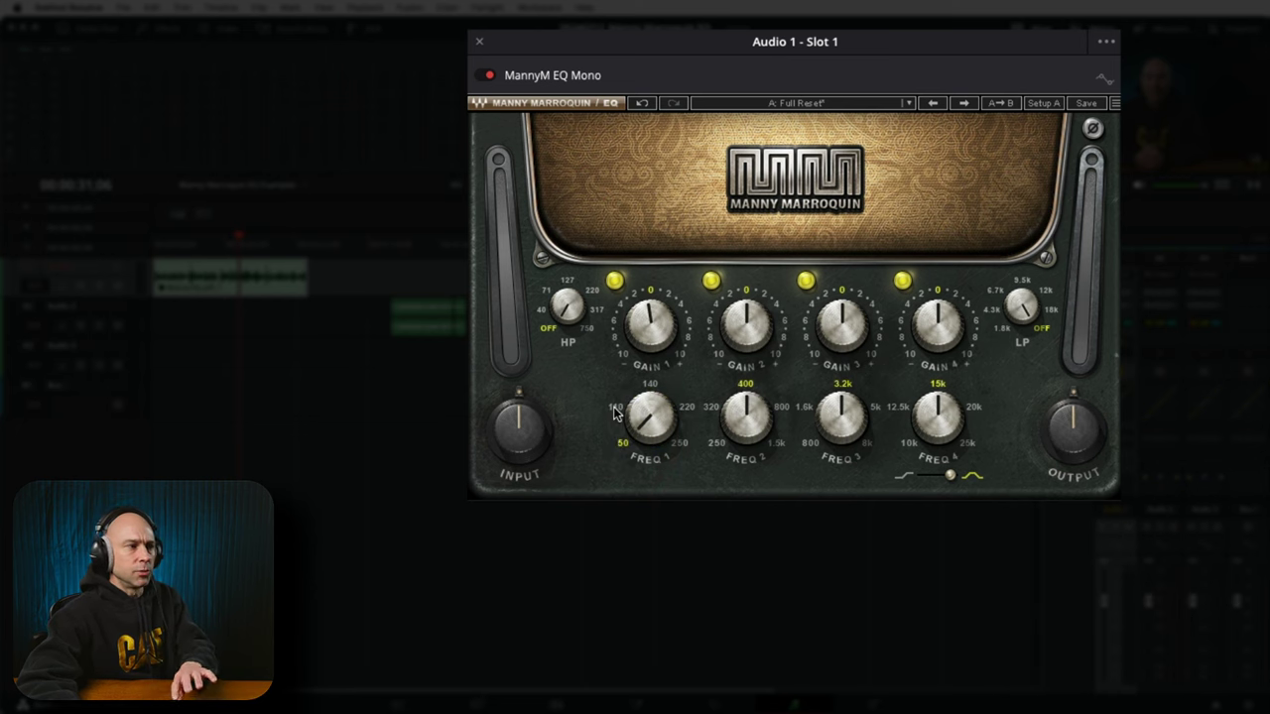
- Try Freq 1 at 110, 140, 220 and 250, and return it to 50
left_click(615, 409)
left_click(654, 383)
left_click(692, 414)
left_click(685, 449)
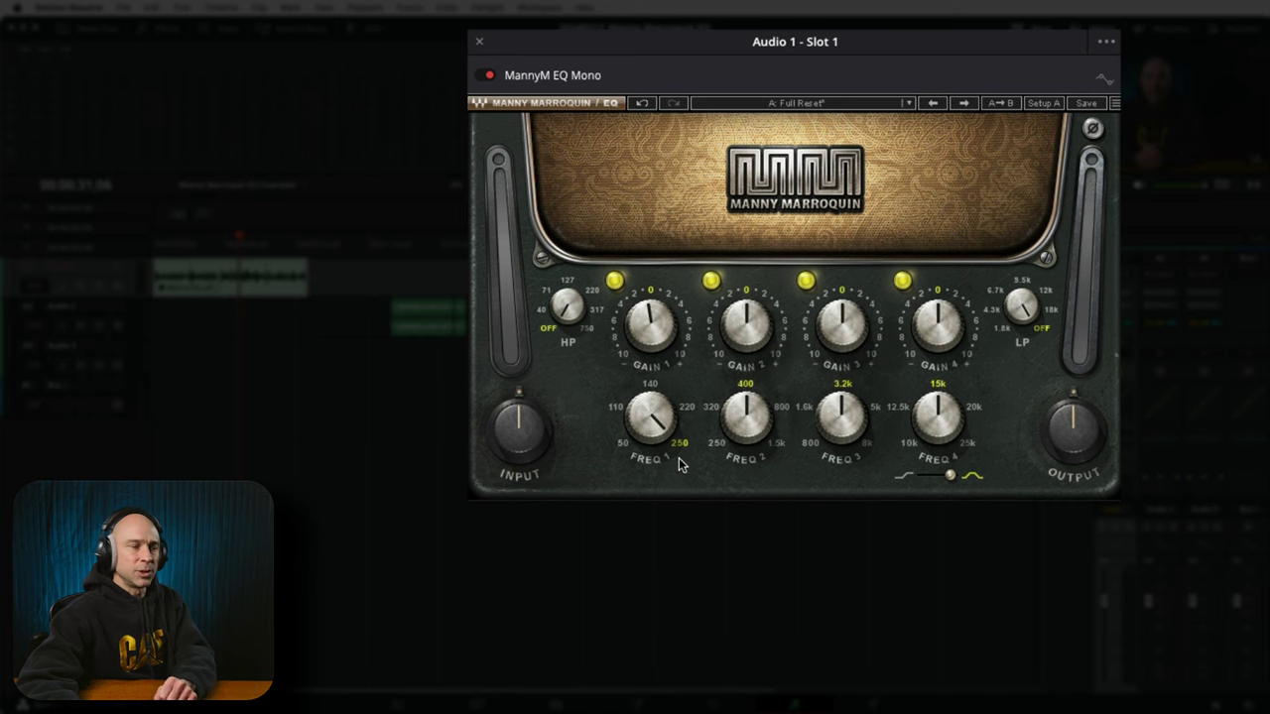
left_click_drag(658, 423, 757, 450)
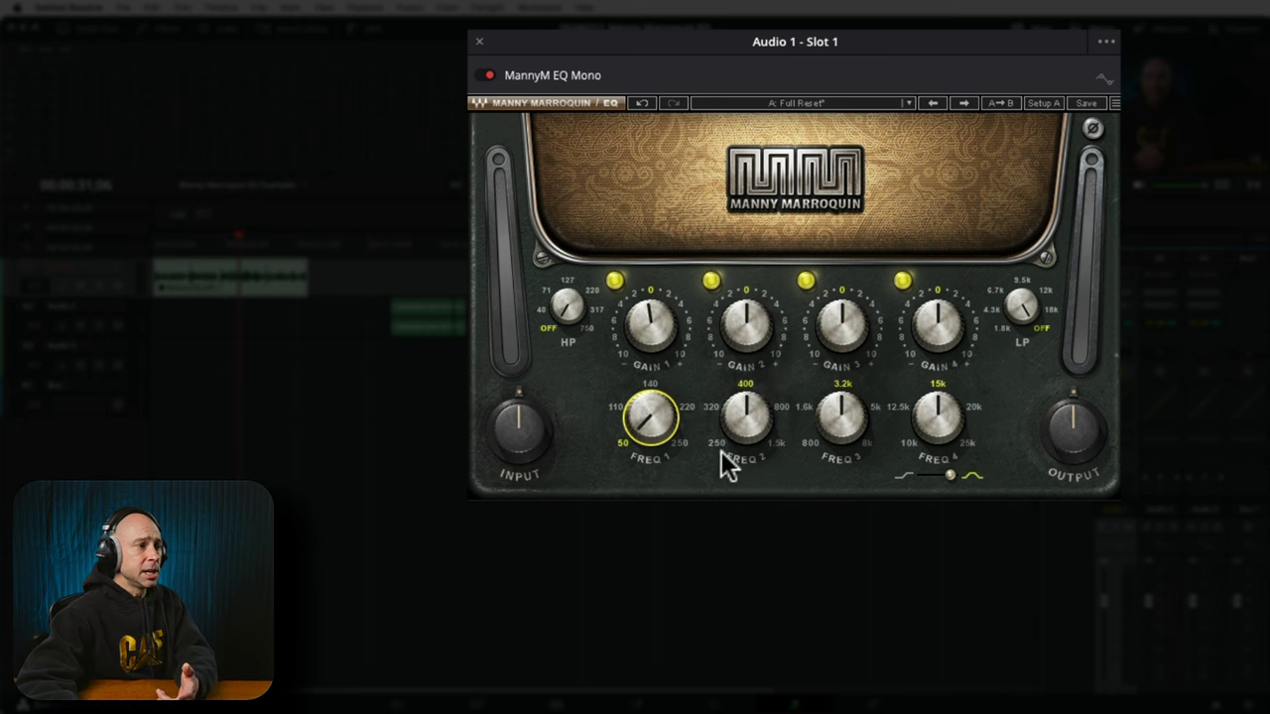
- Try Freq 2 across its range up to 800 and set it back to 400
left_click_drag(711, 446, 784, 456)
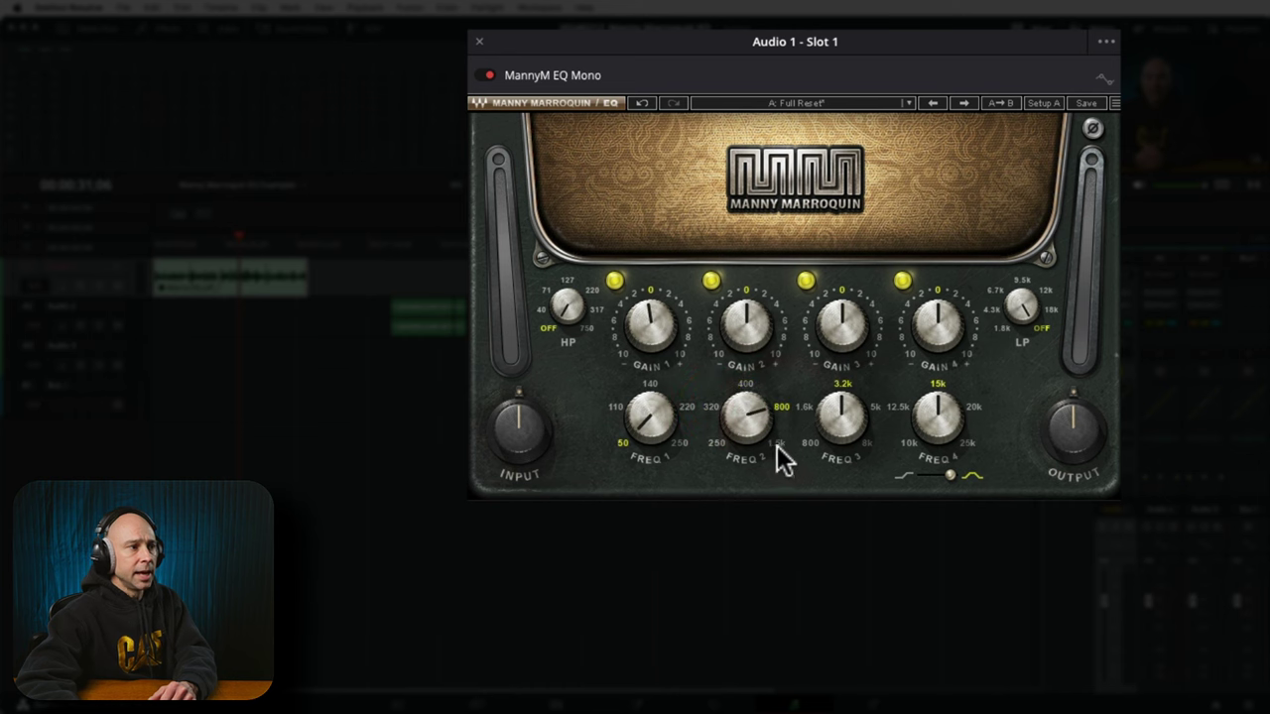
left_click(778, 462)
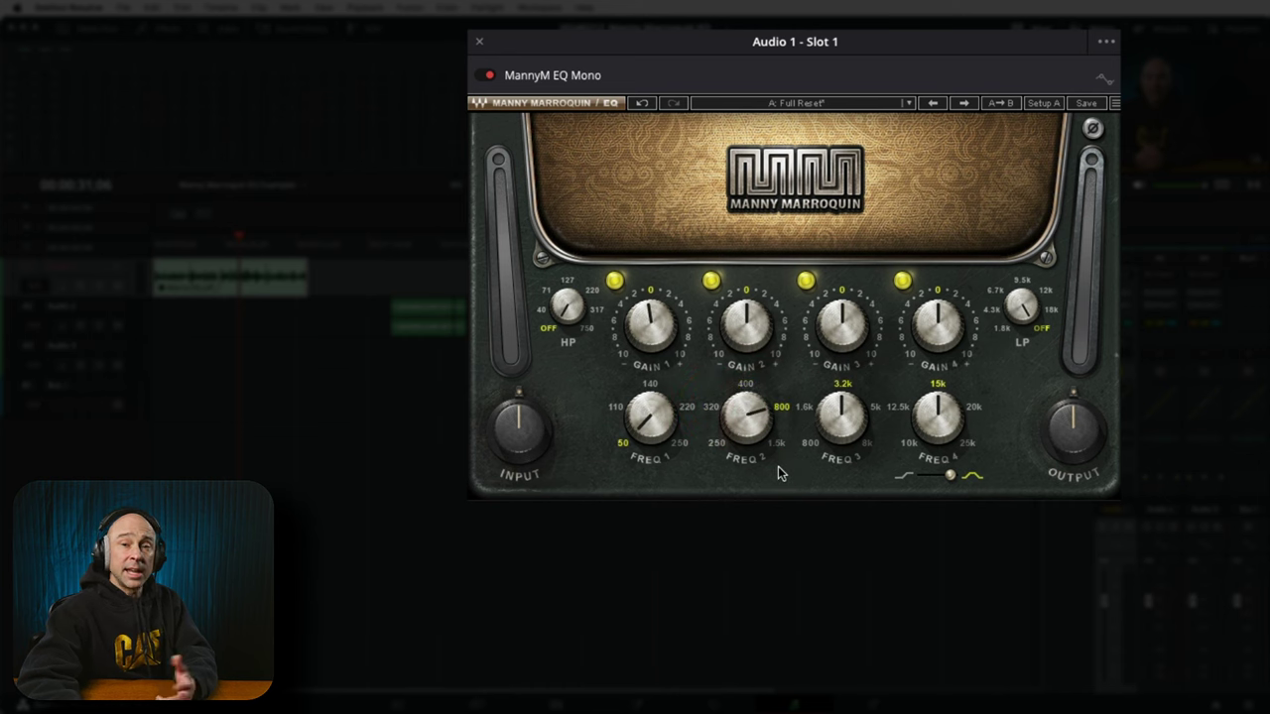
left_click(743, 384)
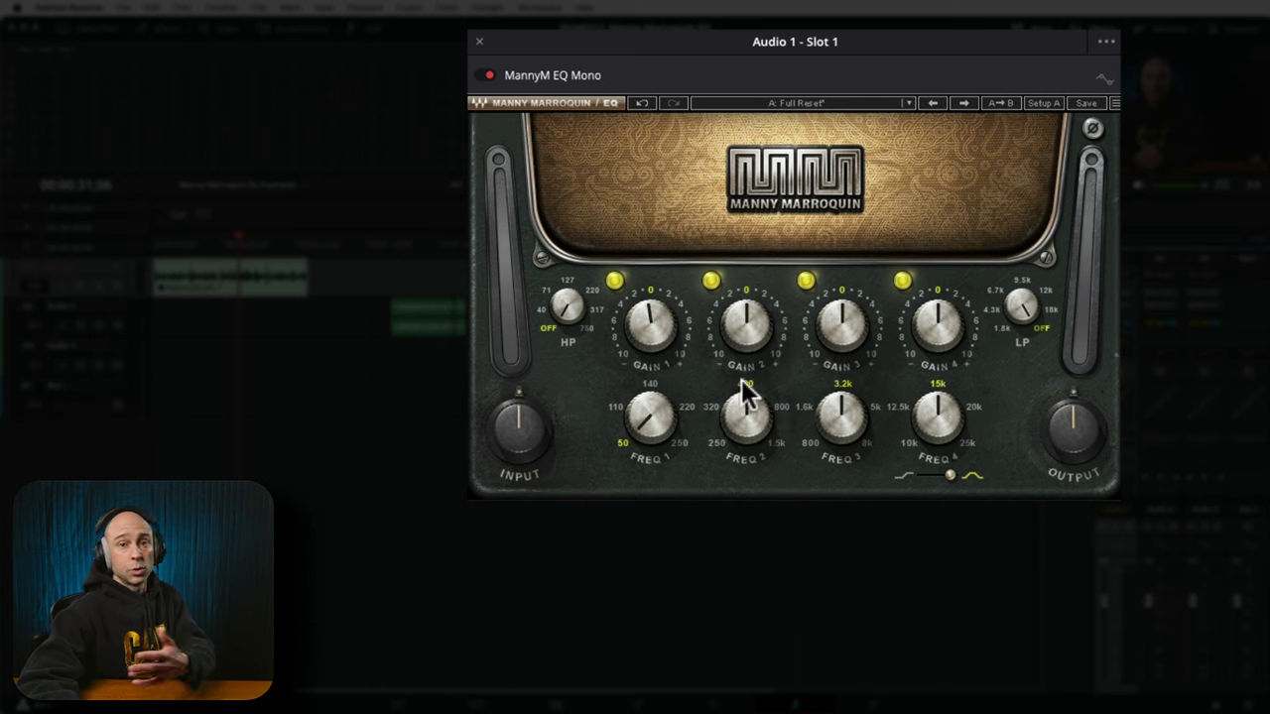
- Set Gain 2 to -0.4 and switch band 2 off and back on
left_click_drag(744, 337, 784, 293)
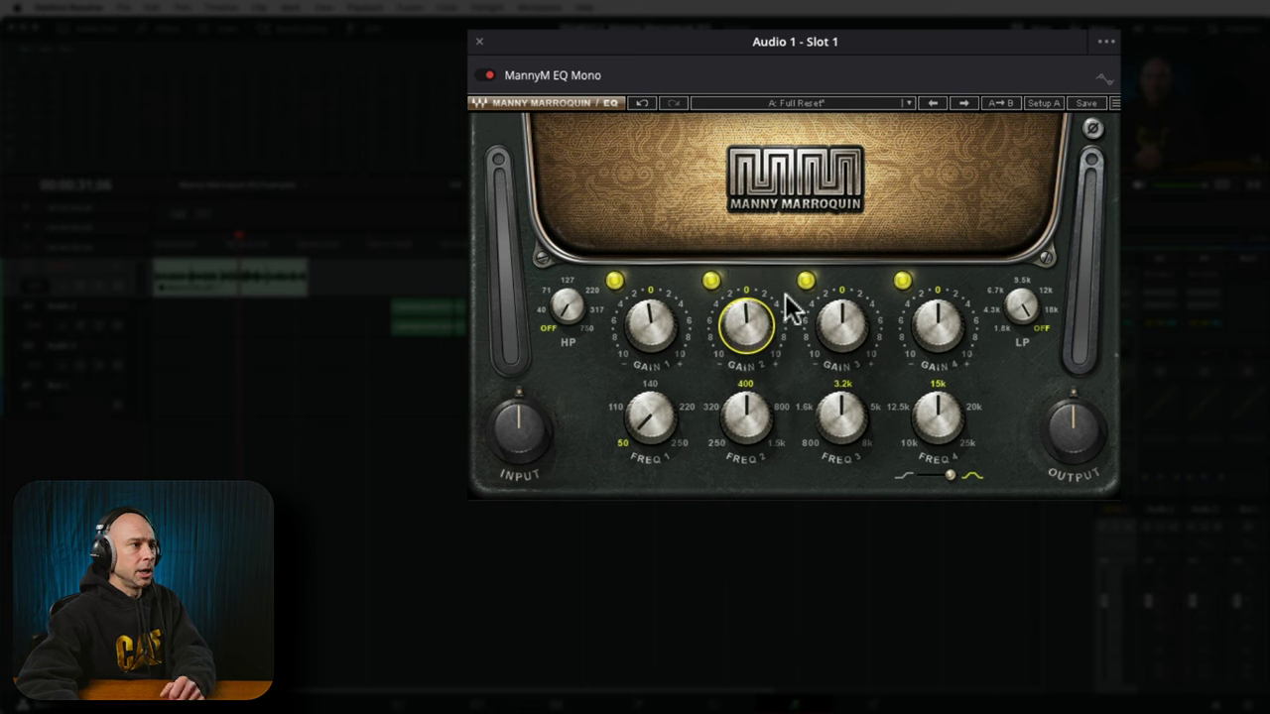
left_click(711, 281)
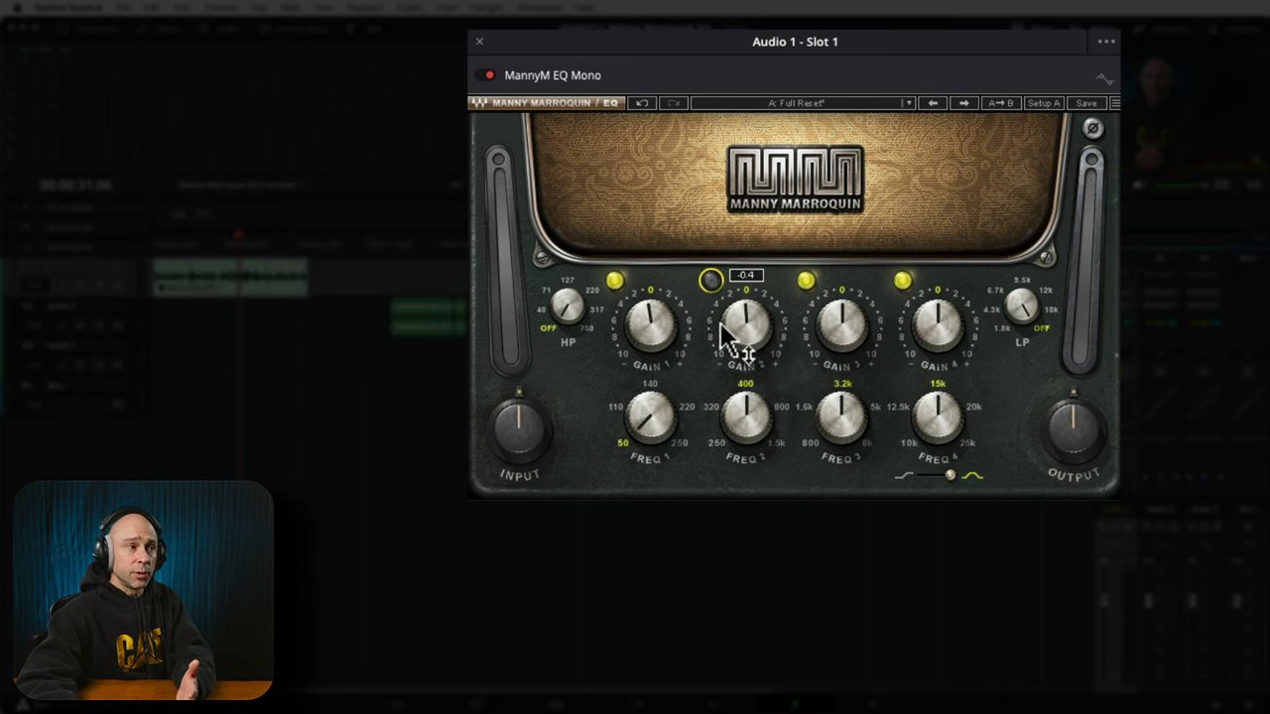
left_click(711, 281)
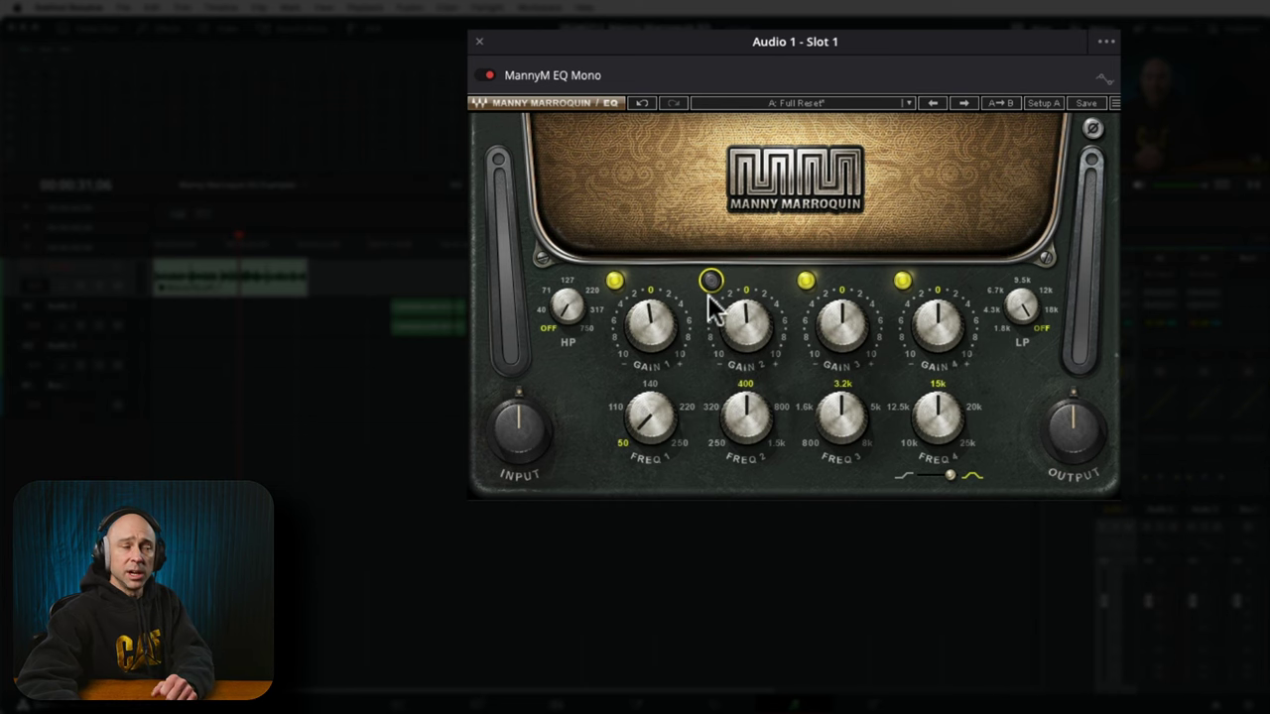
- Try Freq 3 at different frequencies, including 1.6k and 3.2k, and leave it at 800
left_click(800, 407)
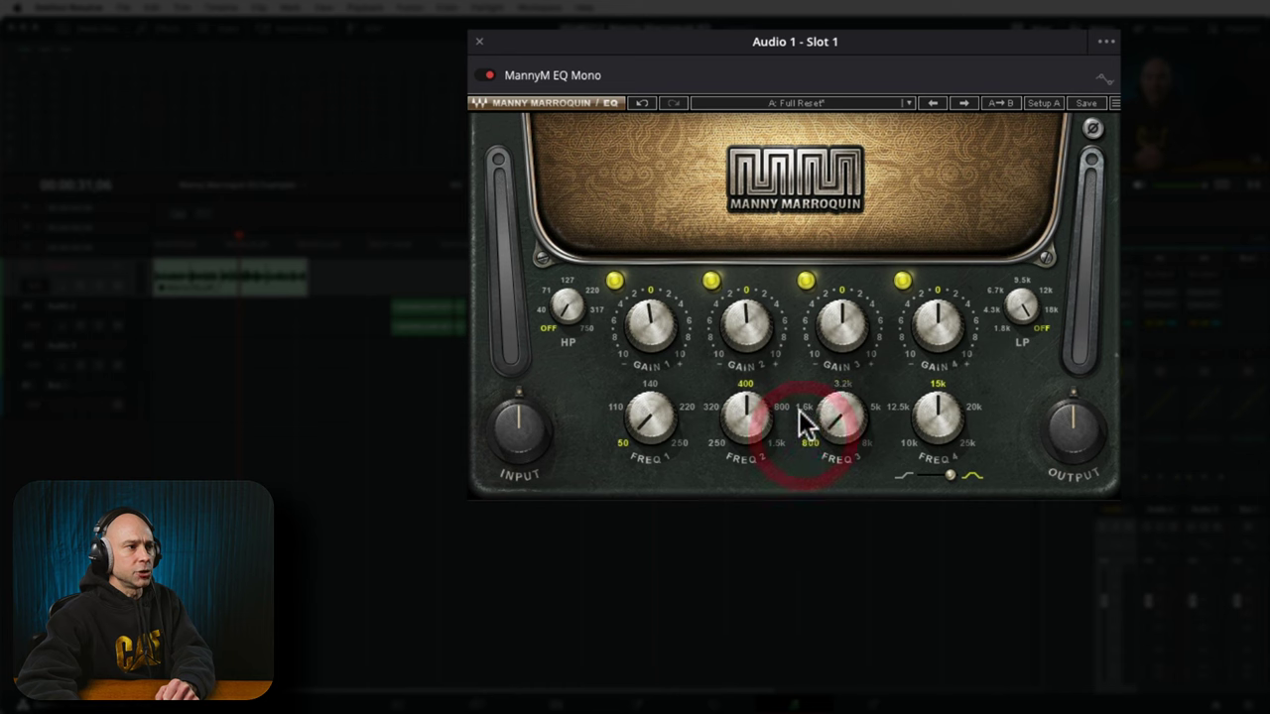
left_click(843, 382)
left_click_drag(878, 445, 893, 482)
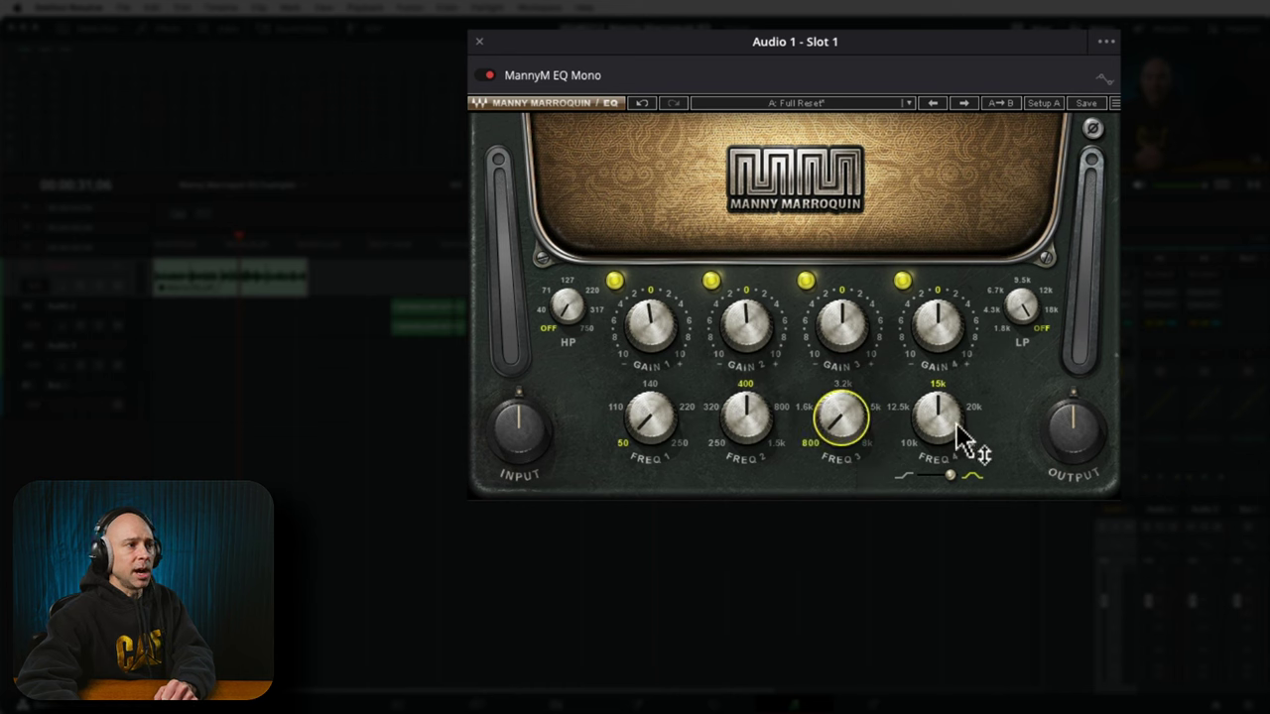
- Sweep Freq 4 from 10k to 25k and switch band 4 to the shelf curve, keeping the low-pass filter off
left_click(908, 443)
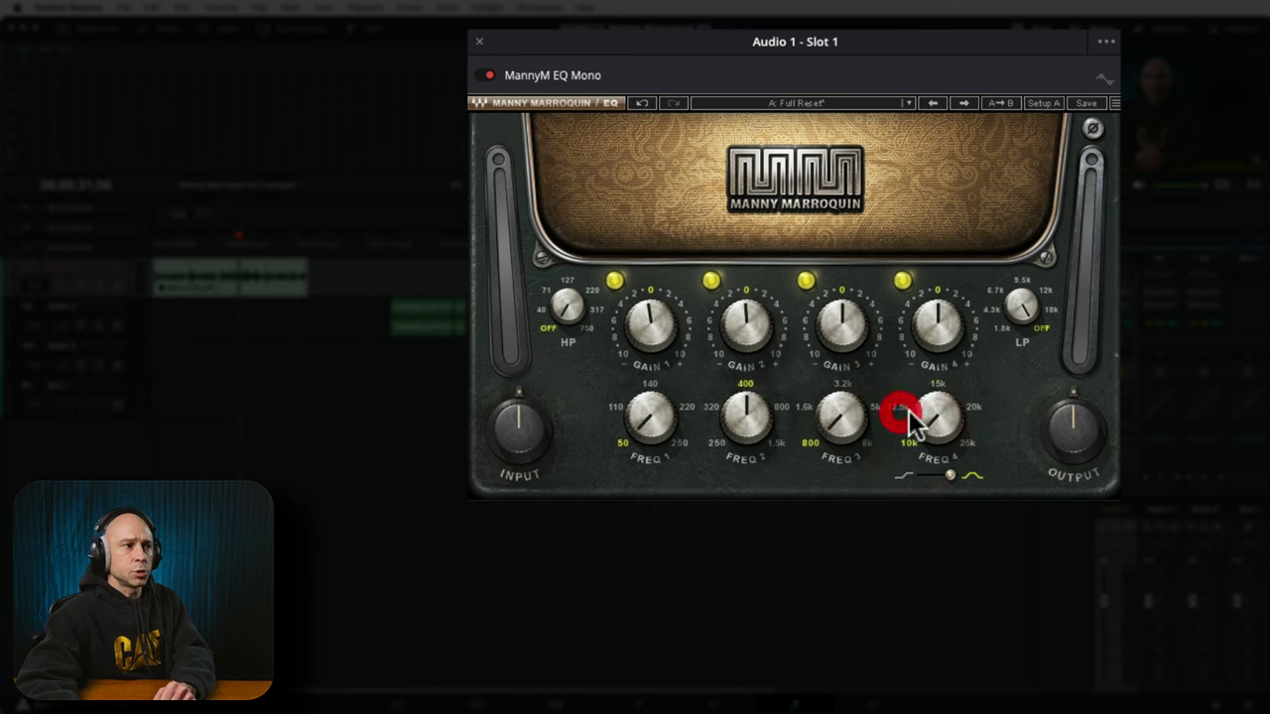
left_click(990, 401)
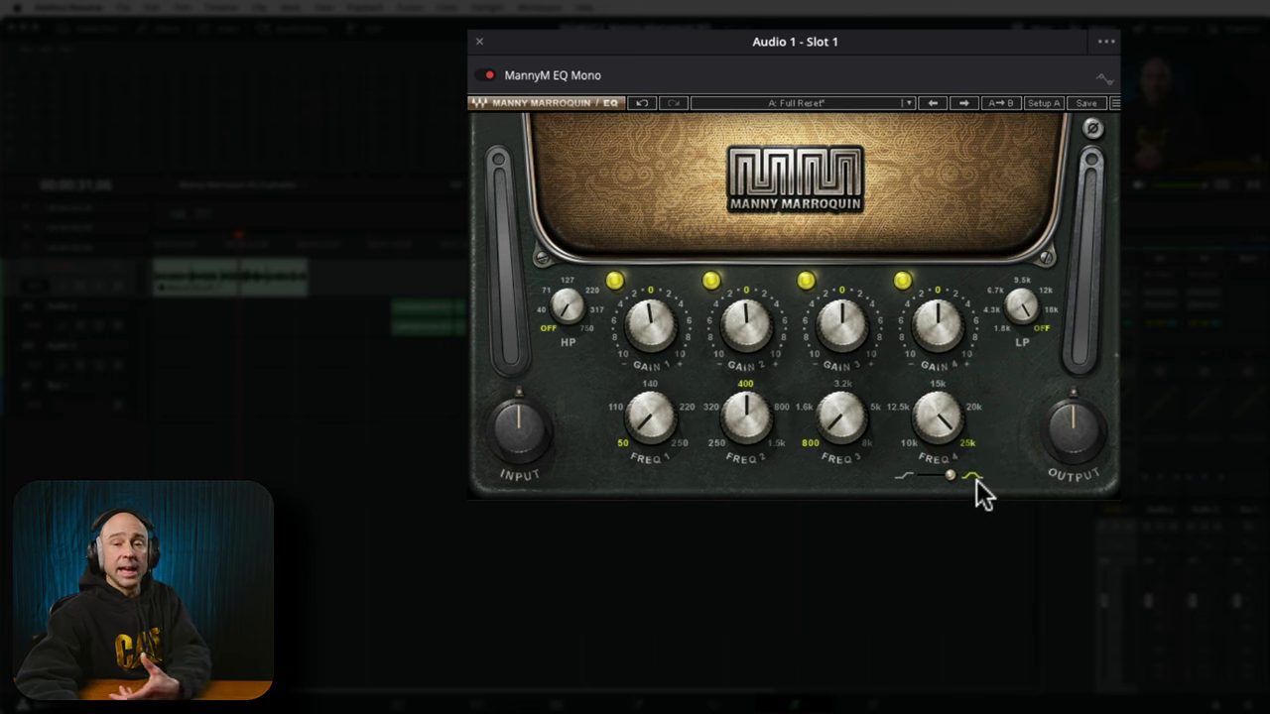
left_click(904, 474)
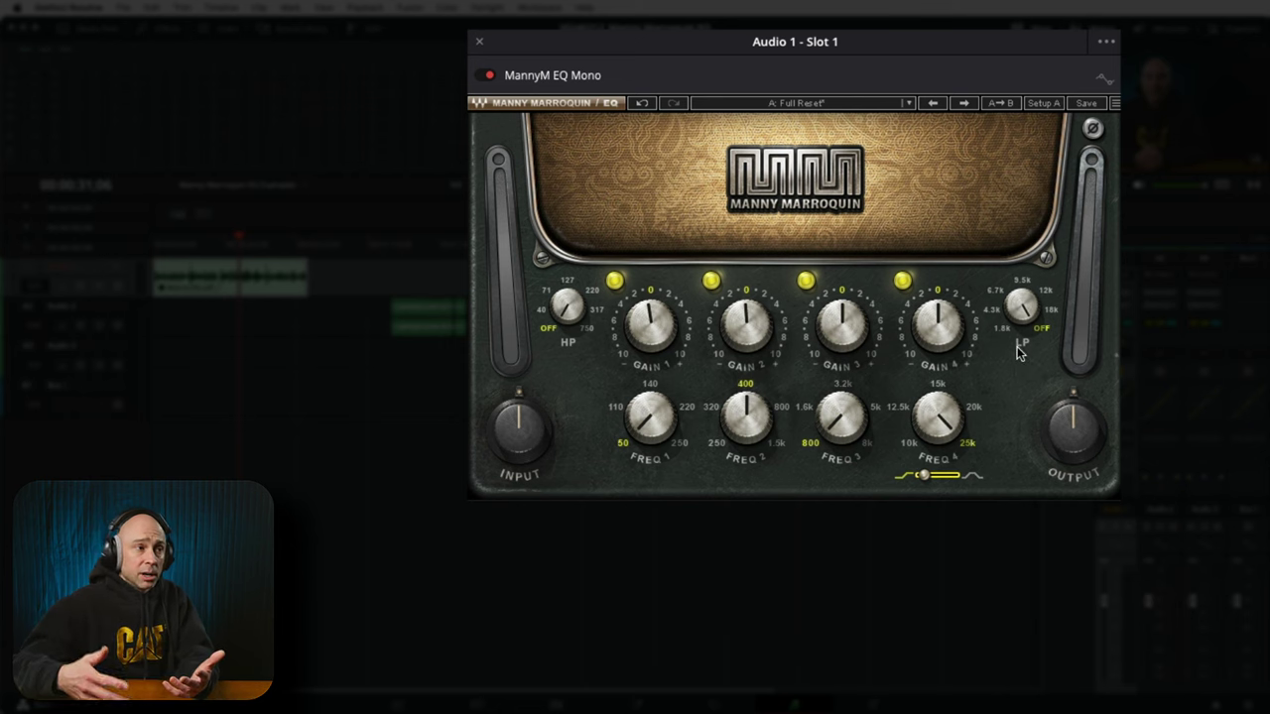
mouse_move(1025, 321)
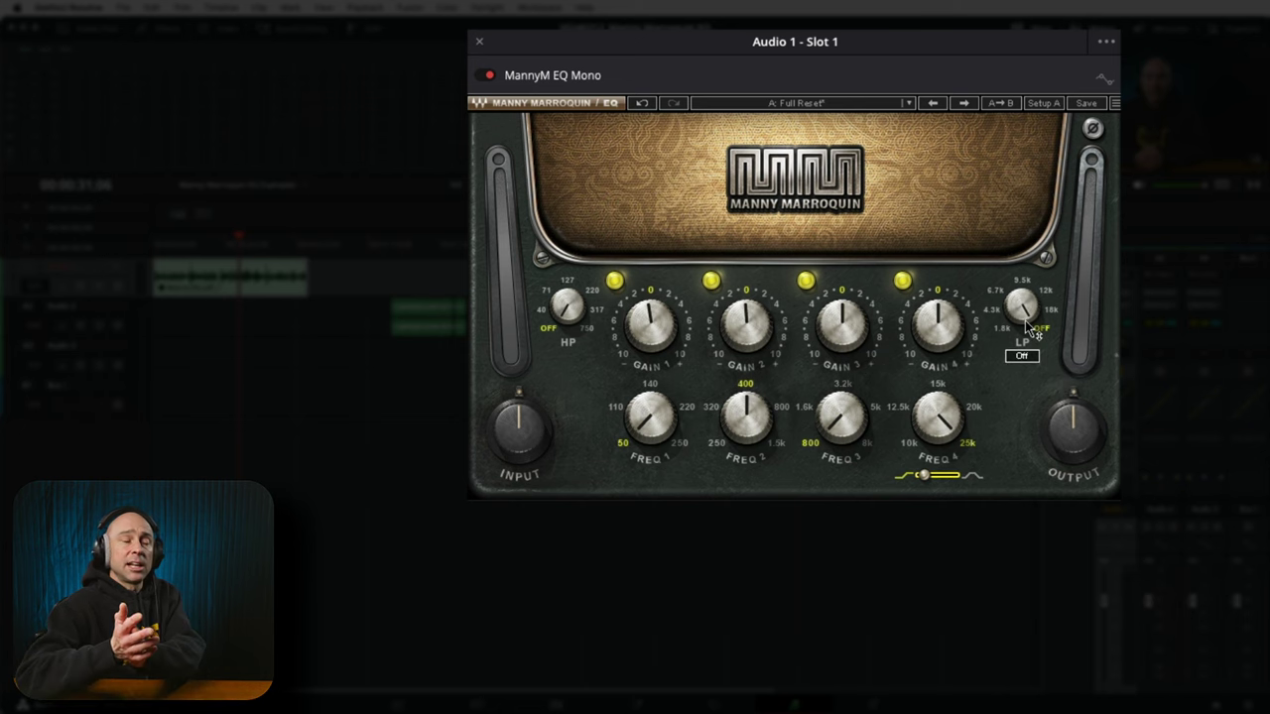
left_click(1032, 322)
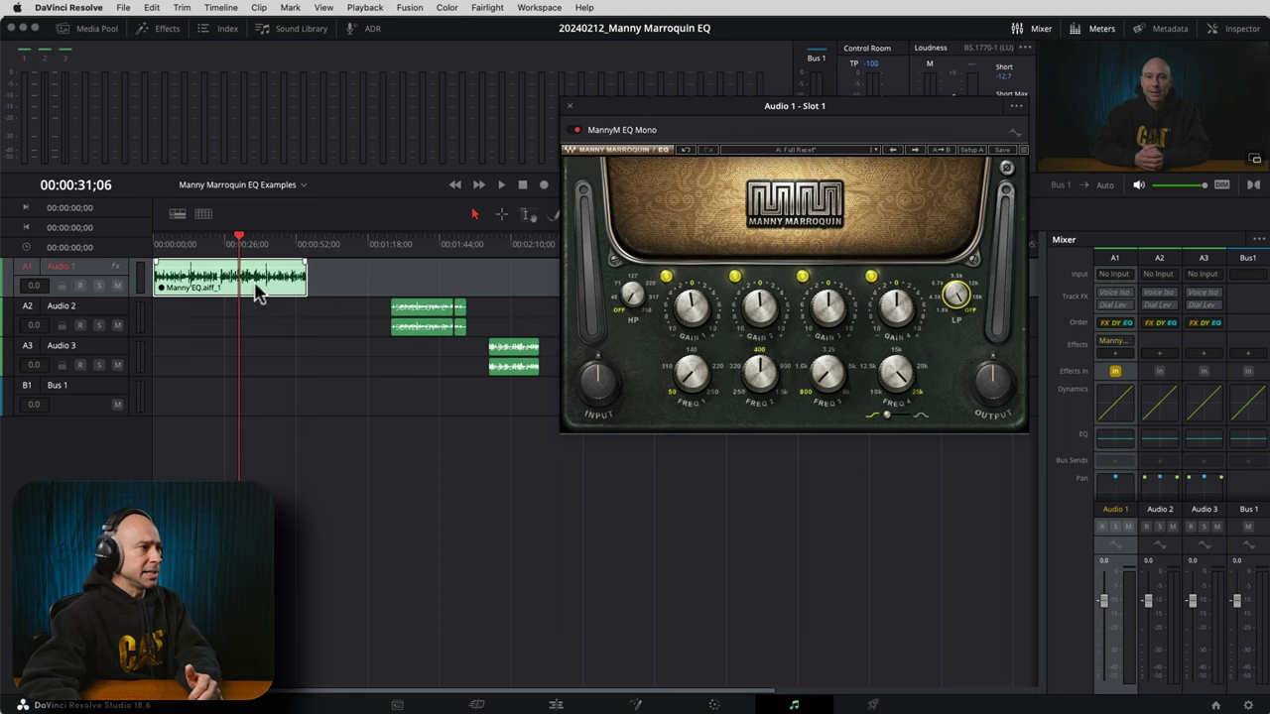
- With the playhead at the timeline start, load the MM Bright Male Vocal preset and bypass the EQ plugin
left_click(160, 242)
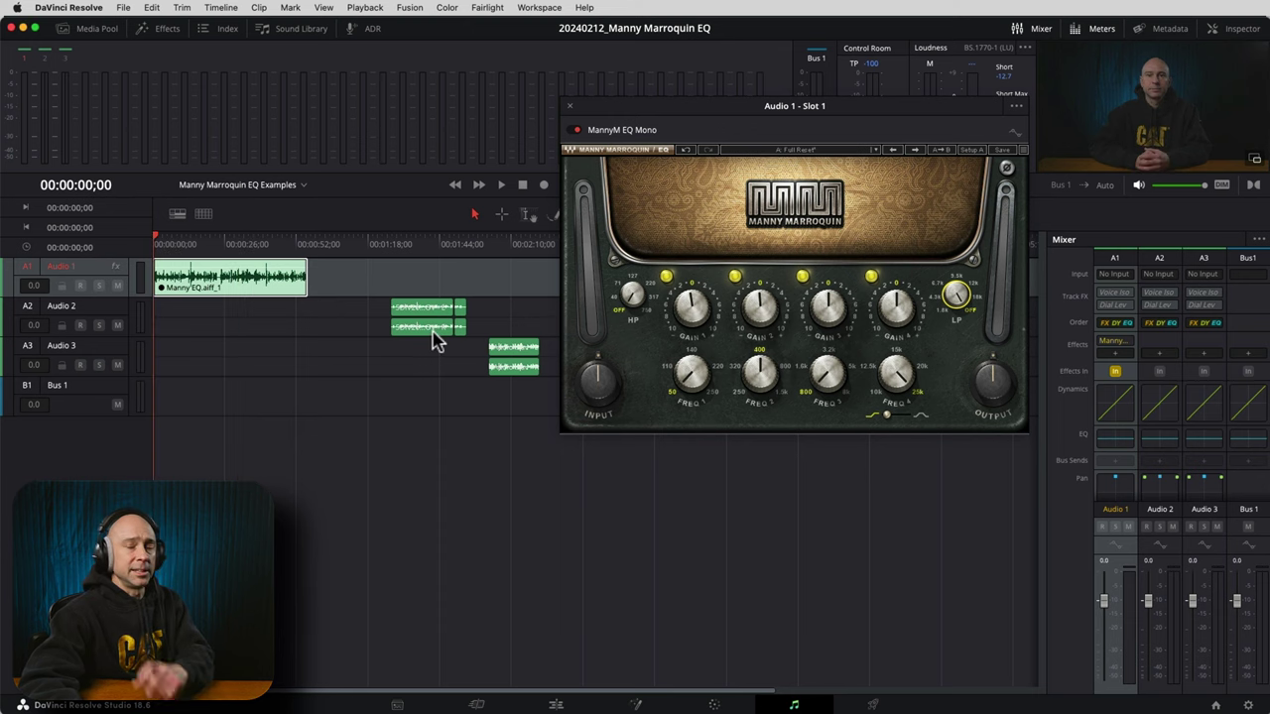
left_click(876, 150)
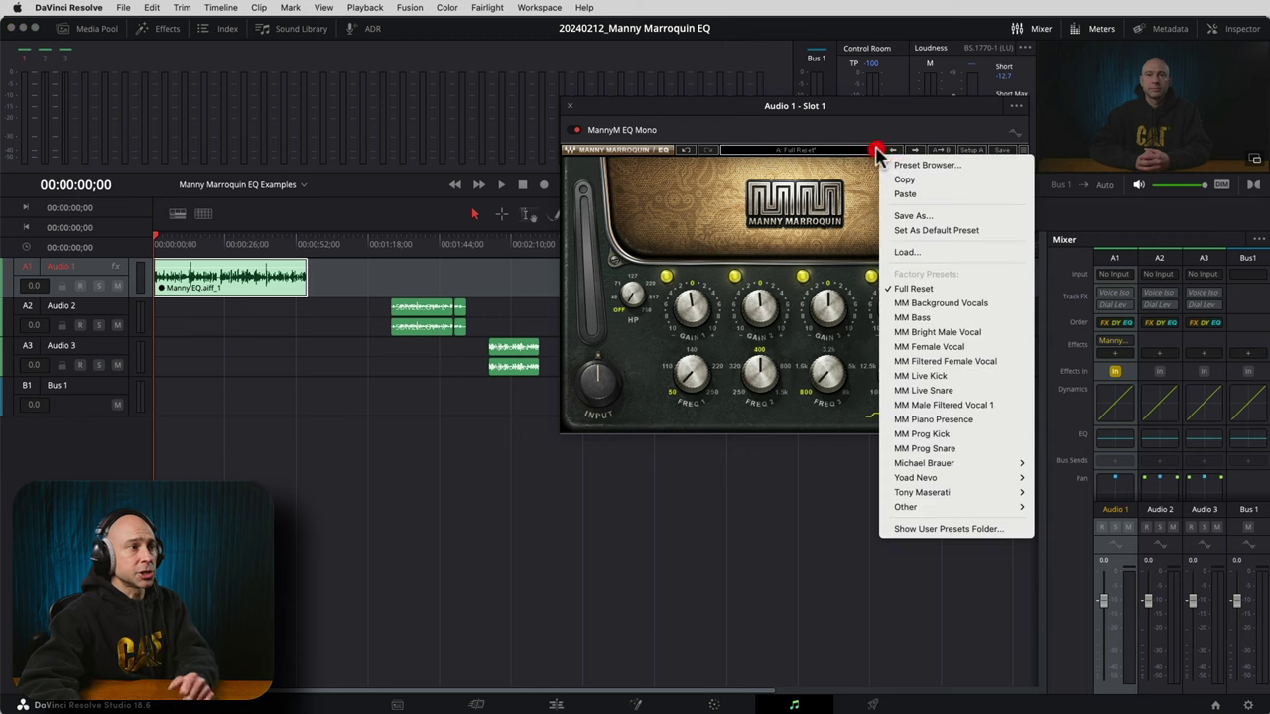
left_click(960, 332)
left_click(571, 130)
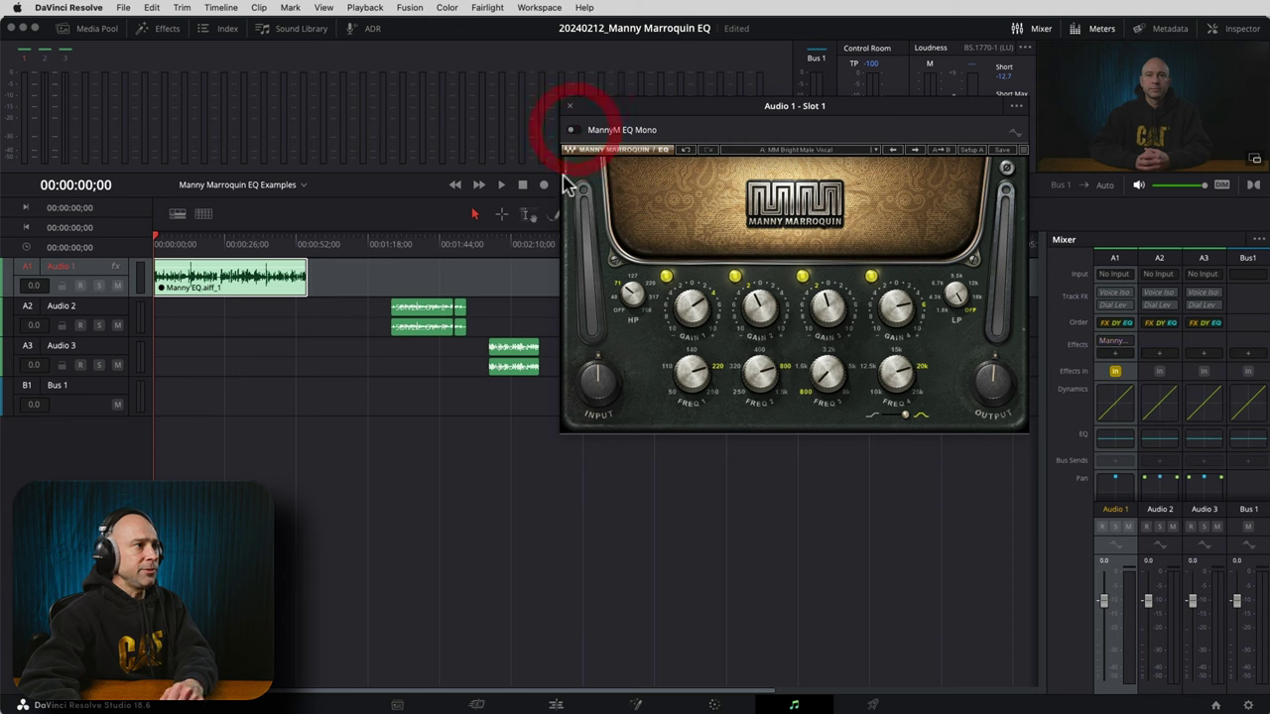
- Save the project, play the voice clip while toggling the EQ plugin's bypass for comparison, and leave the plugin enabled
key("super+s")
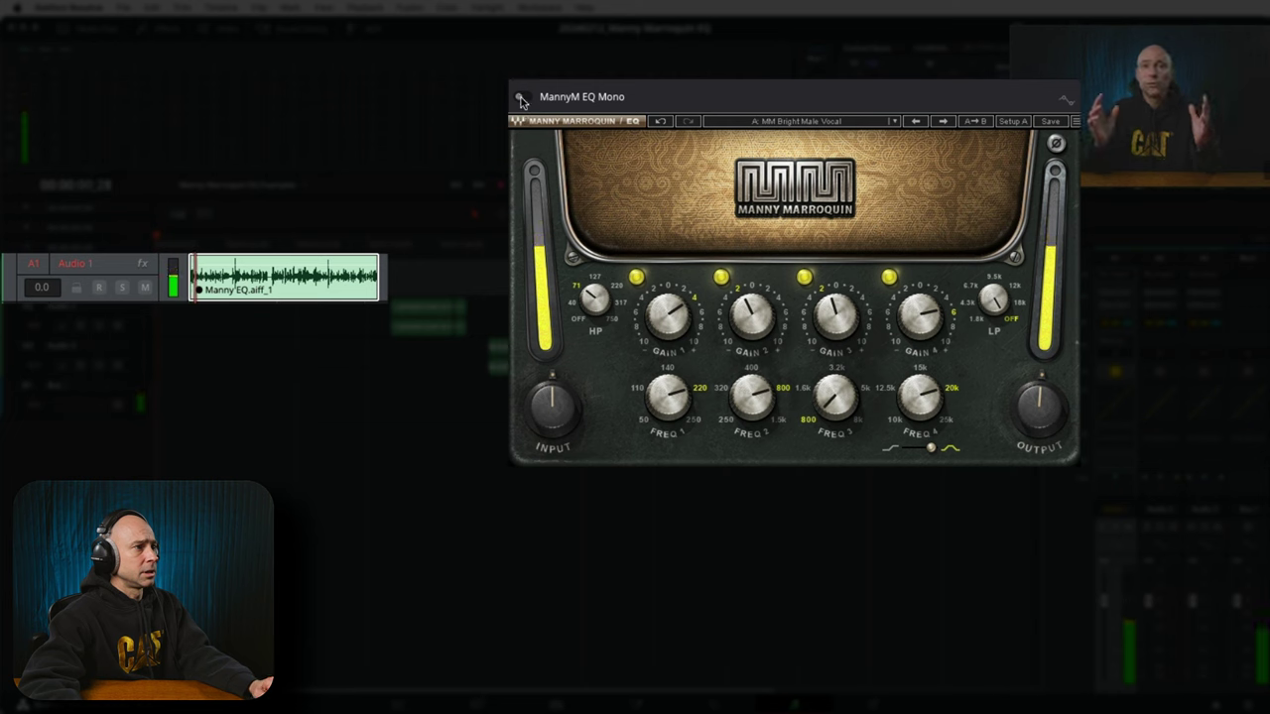
left_click(521, 99)
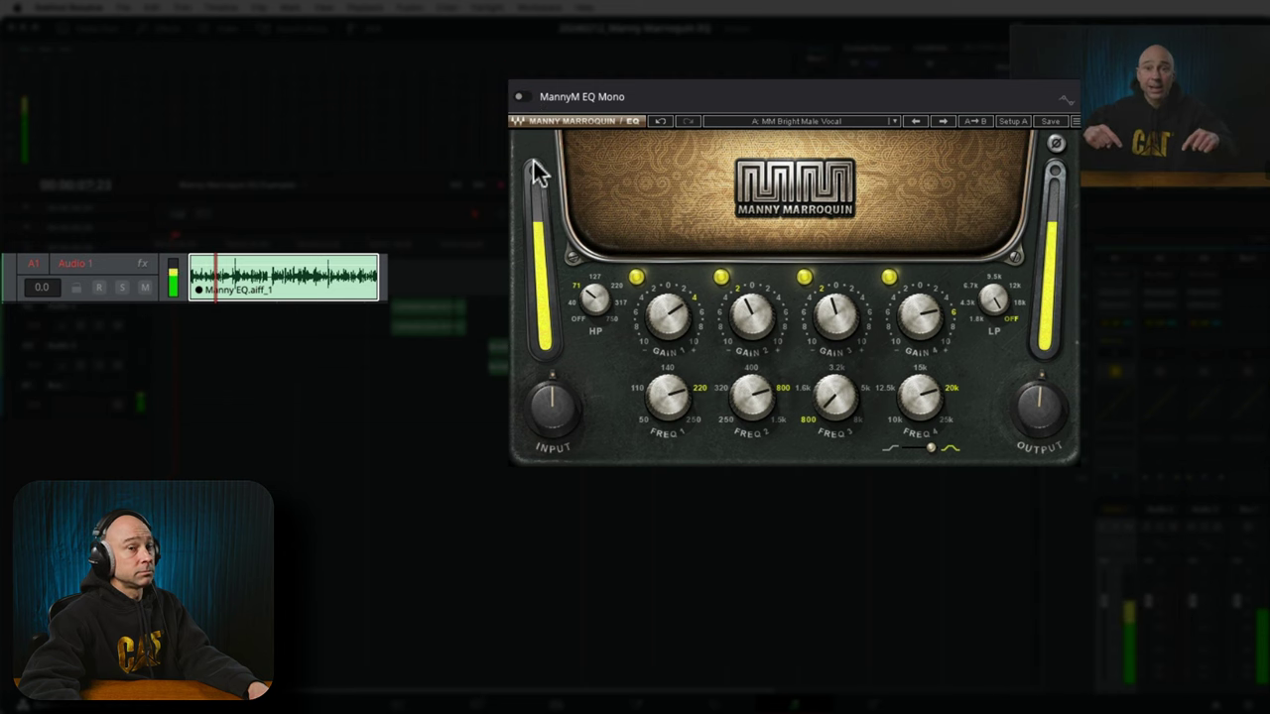
left_click(527, 97)
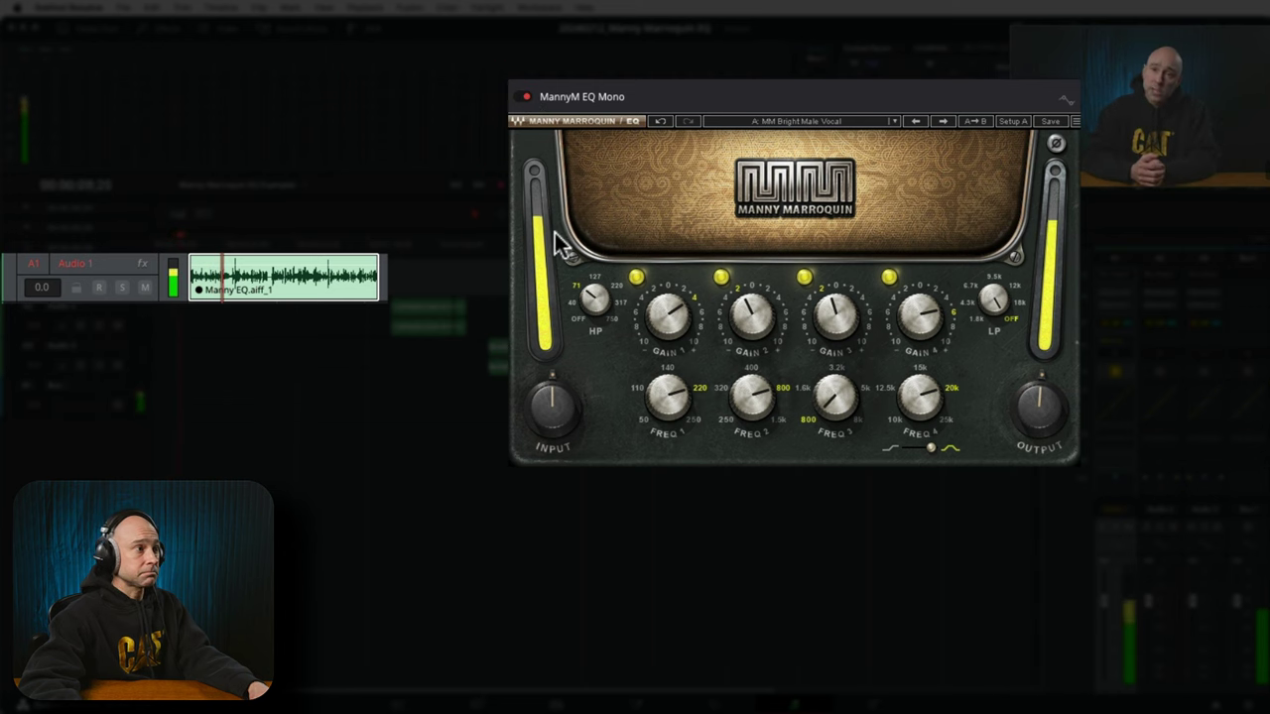
key("space")
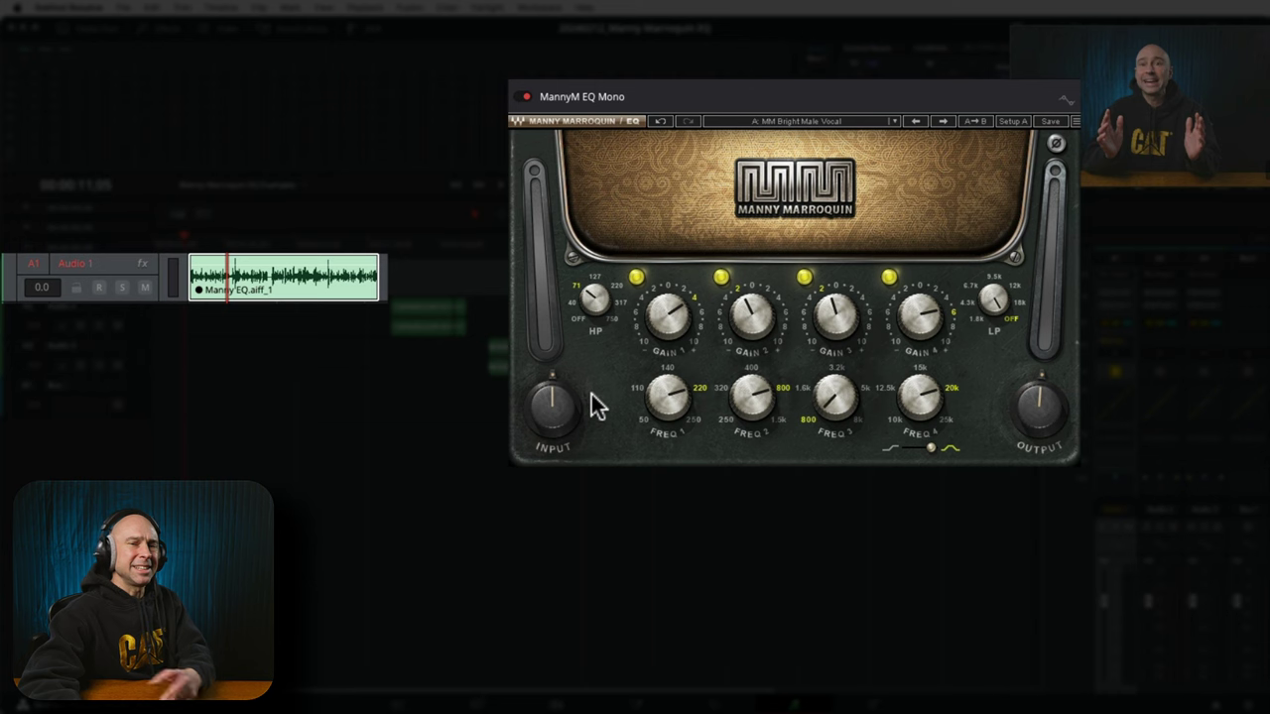
- Set Freq 1 to 140, cut Gain 2 further and play the voice clip to hear the change
mouse_move(667, 372)
left_click(666, 368)
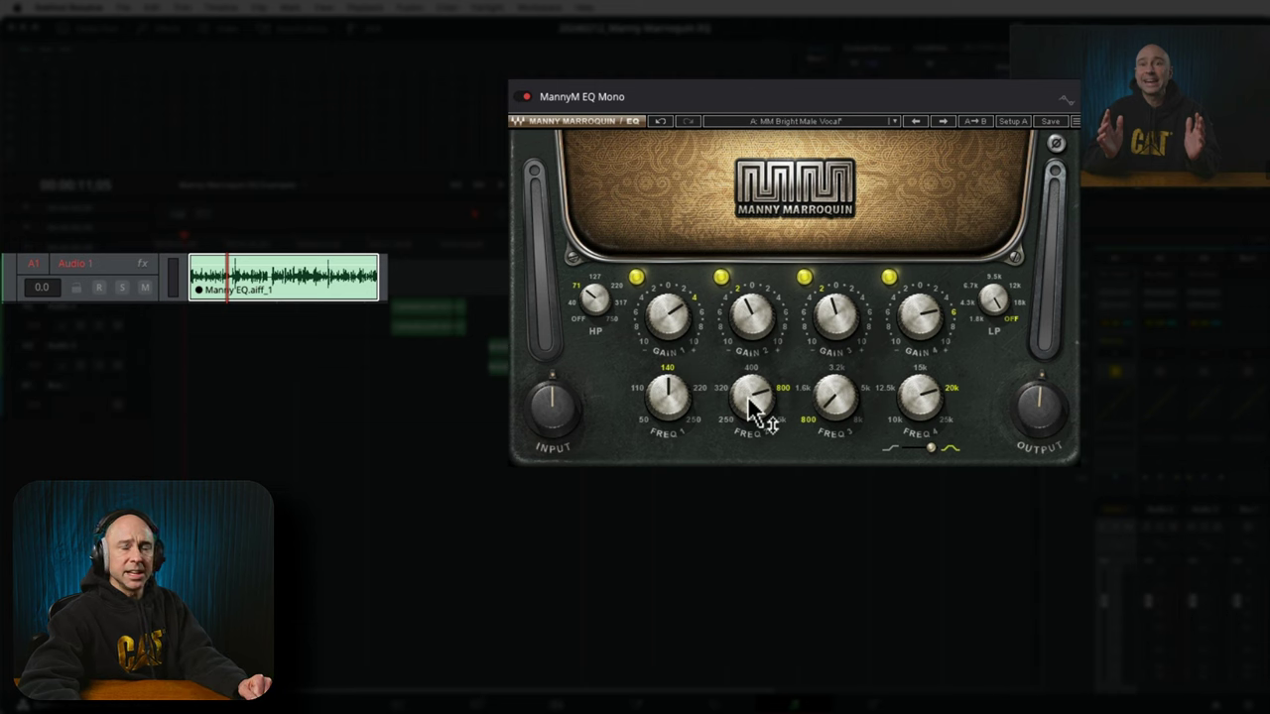
mouse_move(752, 312)
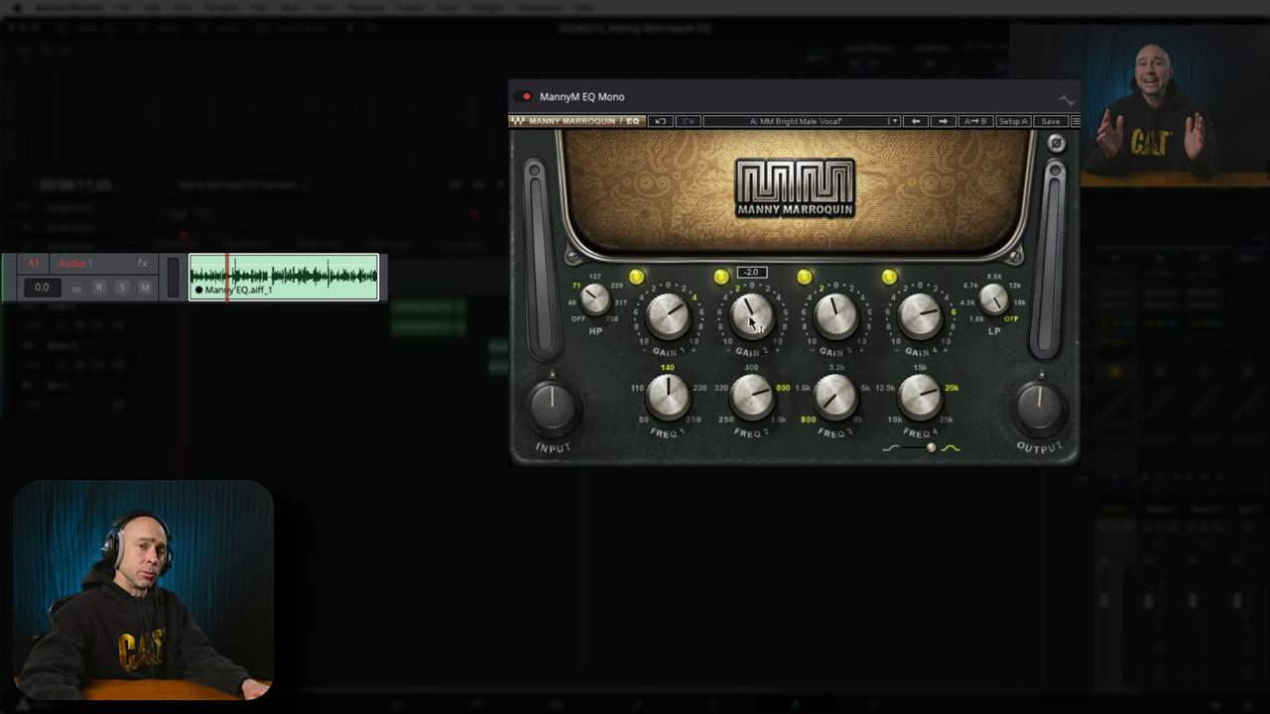
mouse_move(760, 335)
left_mouse_down()
mouse_move(760, 287)
mouse_move(760, 354)
left_mouse_up()
key("space")
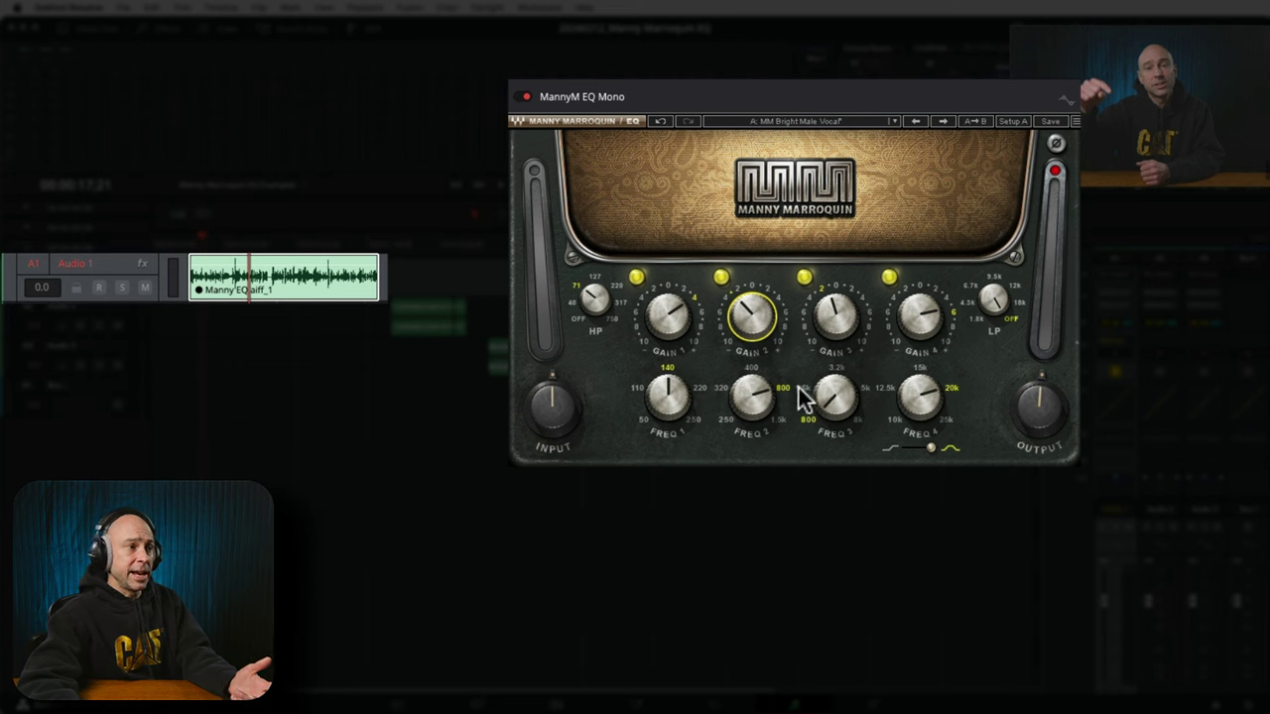
- Set Freq 3 to 1.6k, sweep Gain 3 during playback and leave it at a cut
left_click(836, 399)
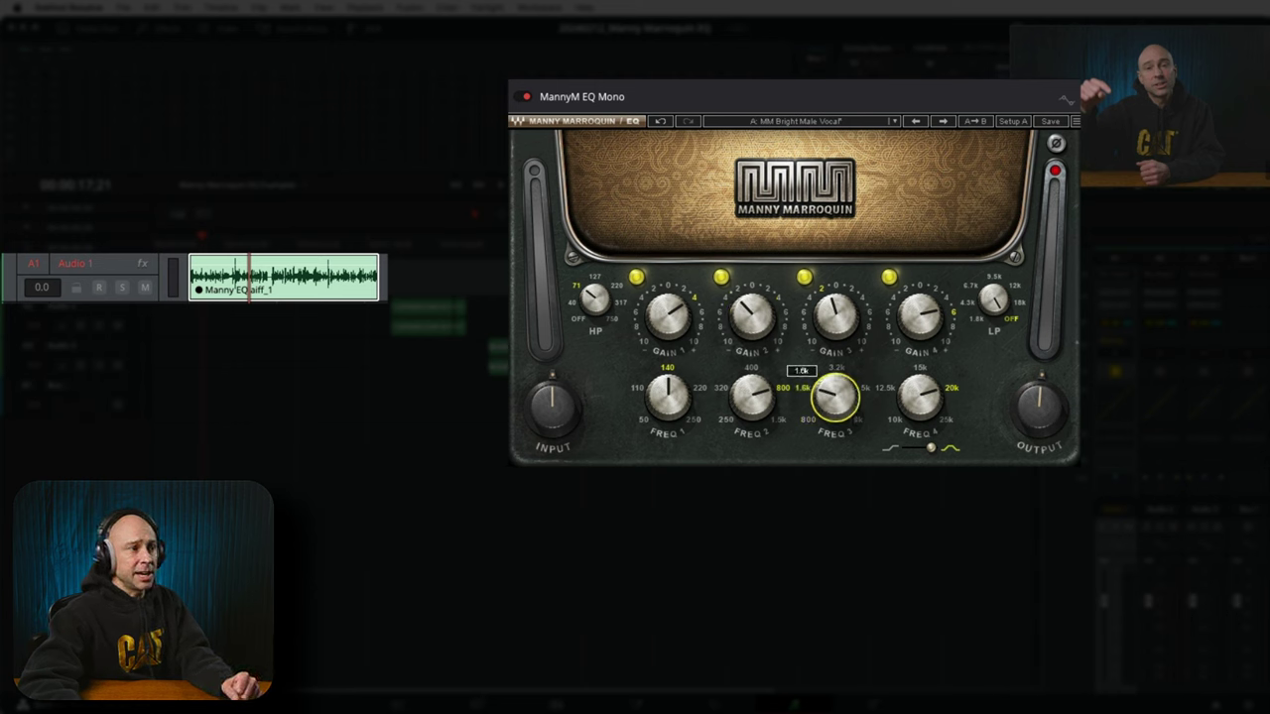
left_click_drag(836, 325, 835, 287)
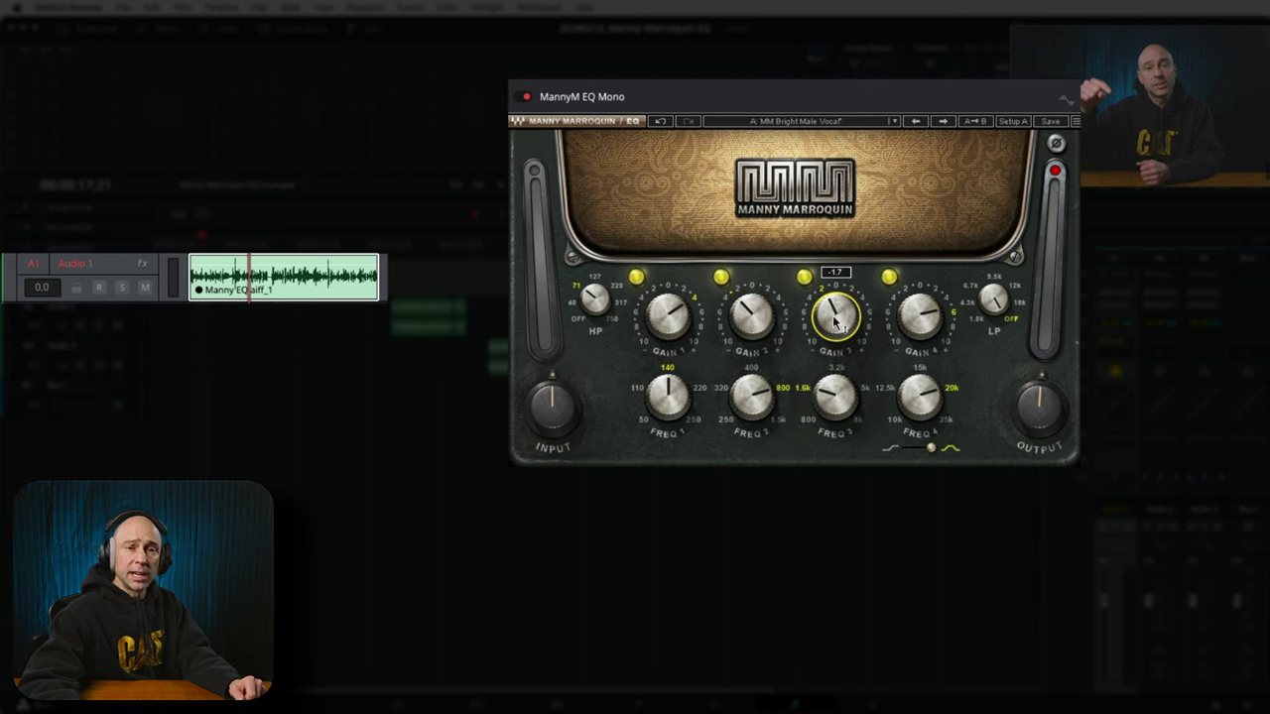
left_click_drag(836, 320, 836, 297)
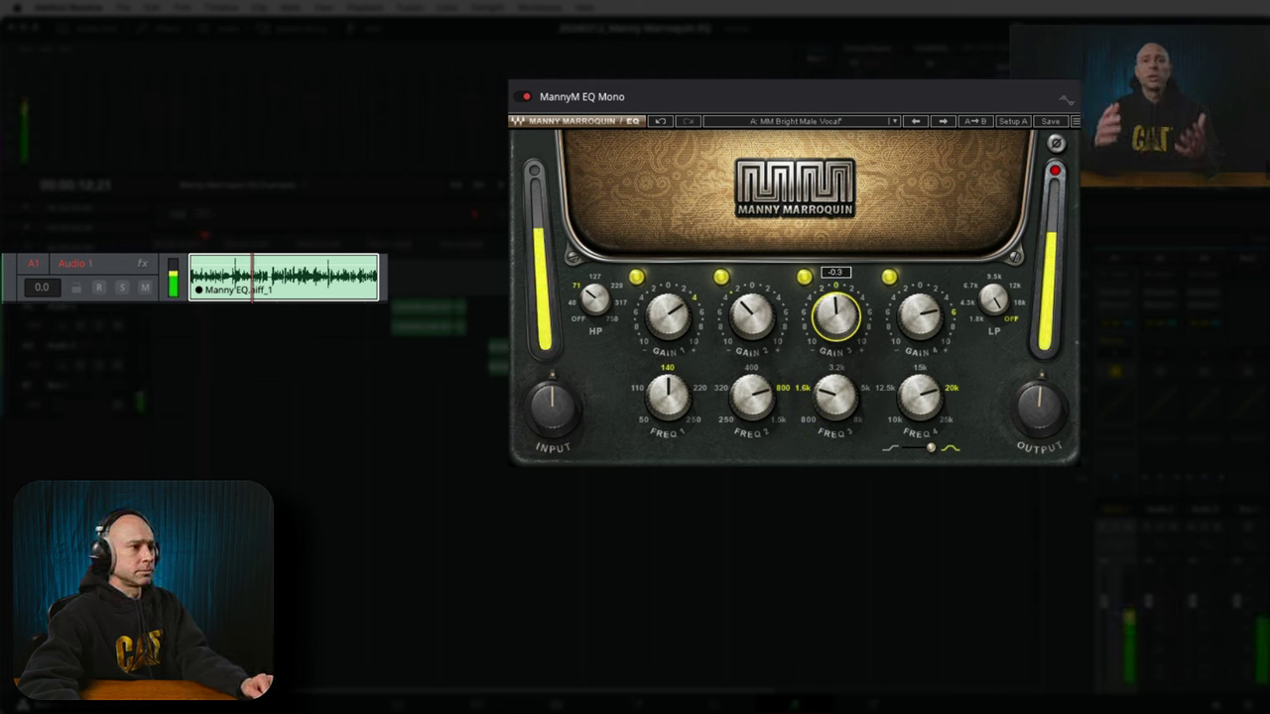
left_click_drag(836, 297, 836, 318)
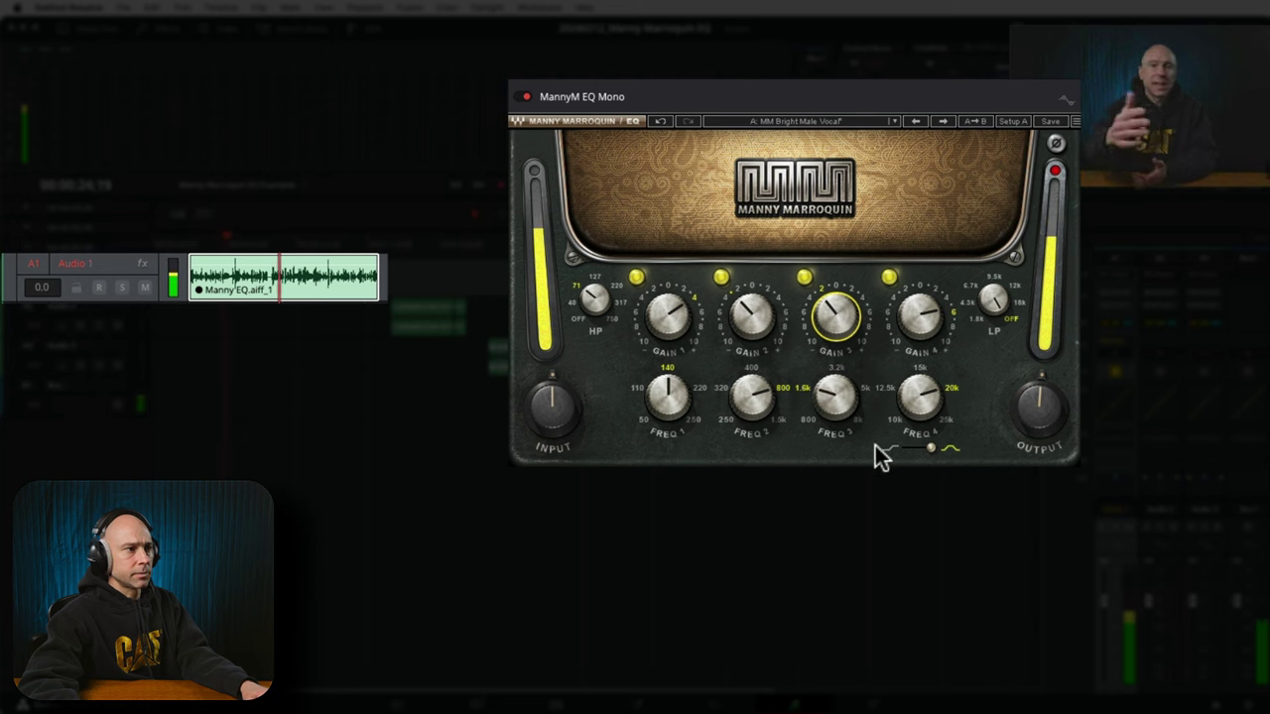
- Switch band 3 off and back on during playback to compare, and stop playback
left_click(804, 277)
left_click(805, 276)
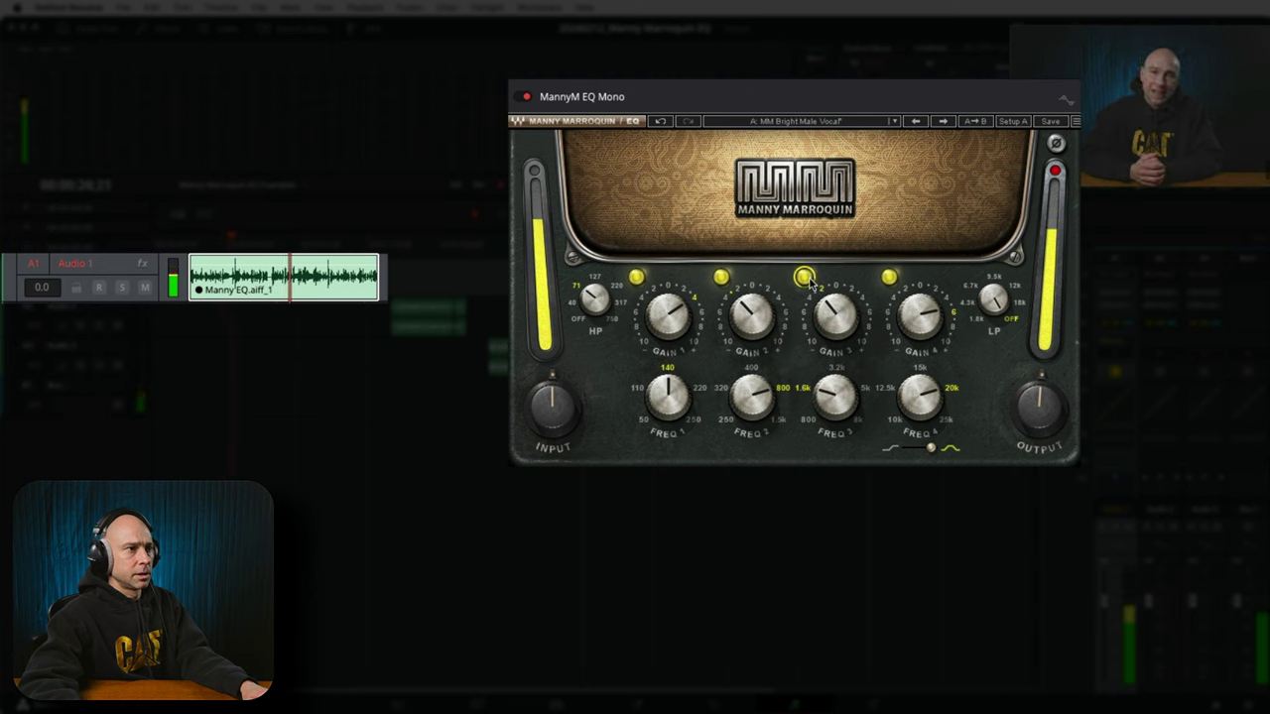
key("space")
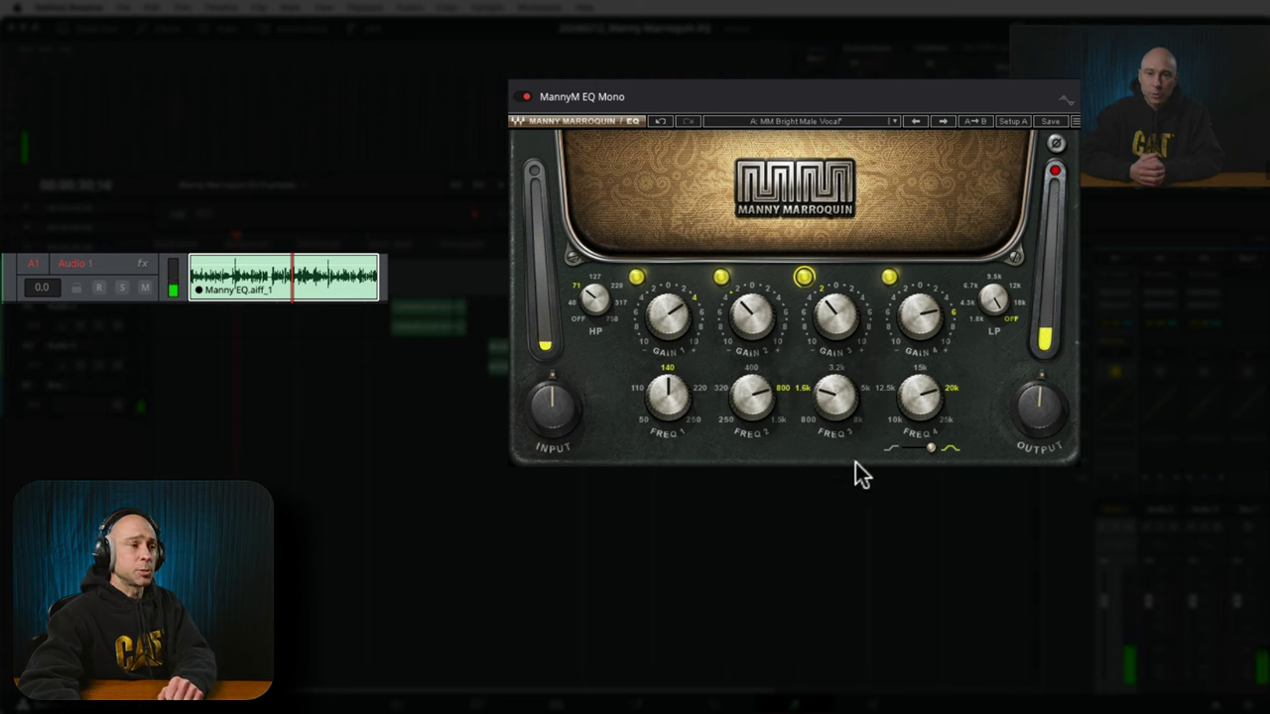
- Sweep Gain 4 during playback, leave it at about 4 and set Freq 4 to 10k
mouse_move(922, 414)
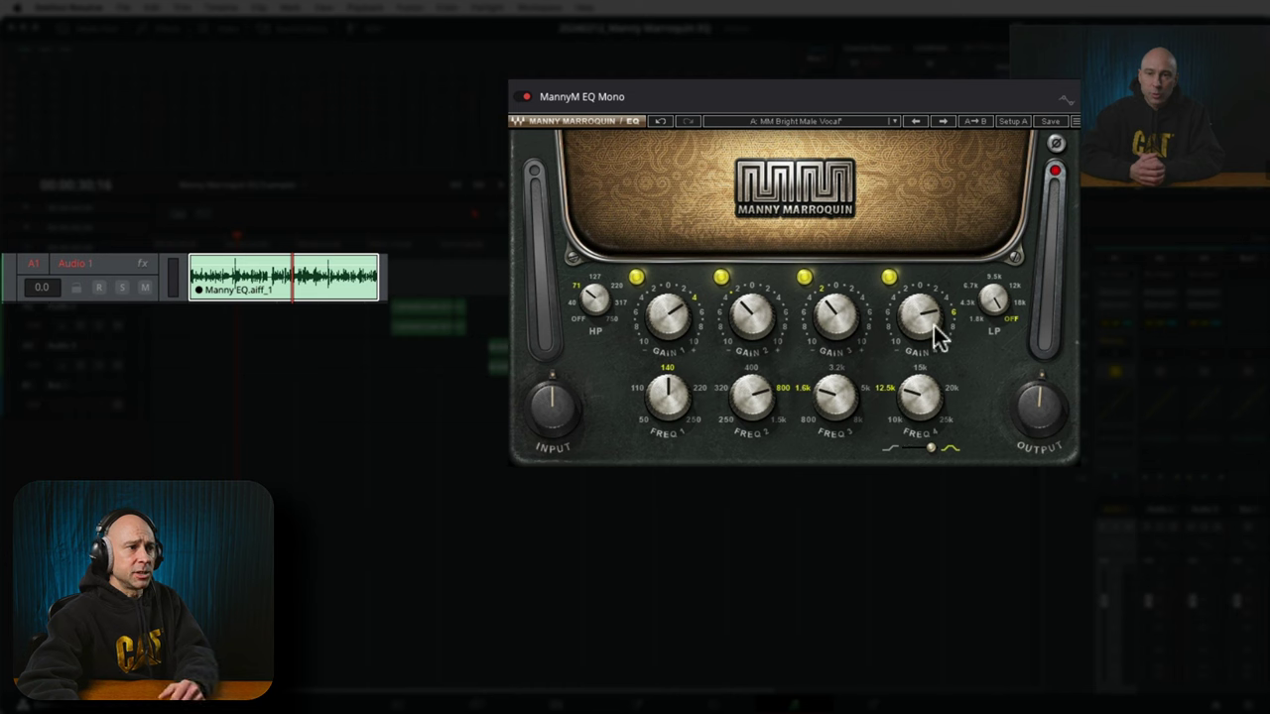
left_click_drag(919, 313, 920, 347)
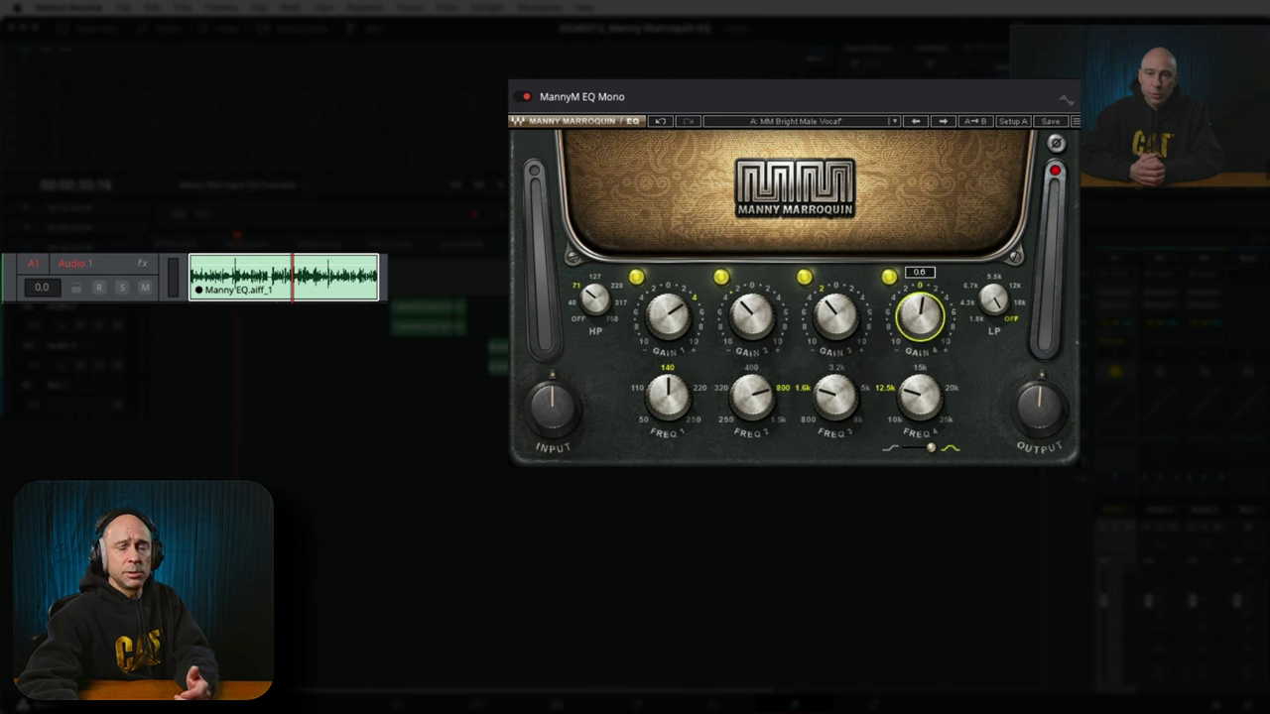
key("space")
left_click_drag(919, 313, 921, 239)
left_click_drag(920, 404, 920, 426)
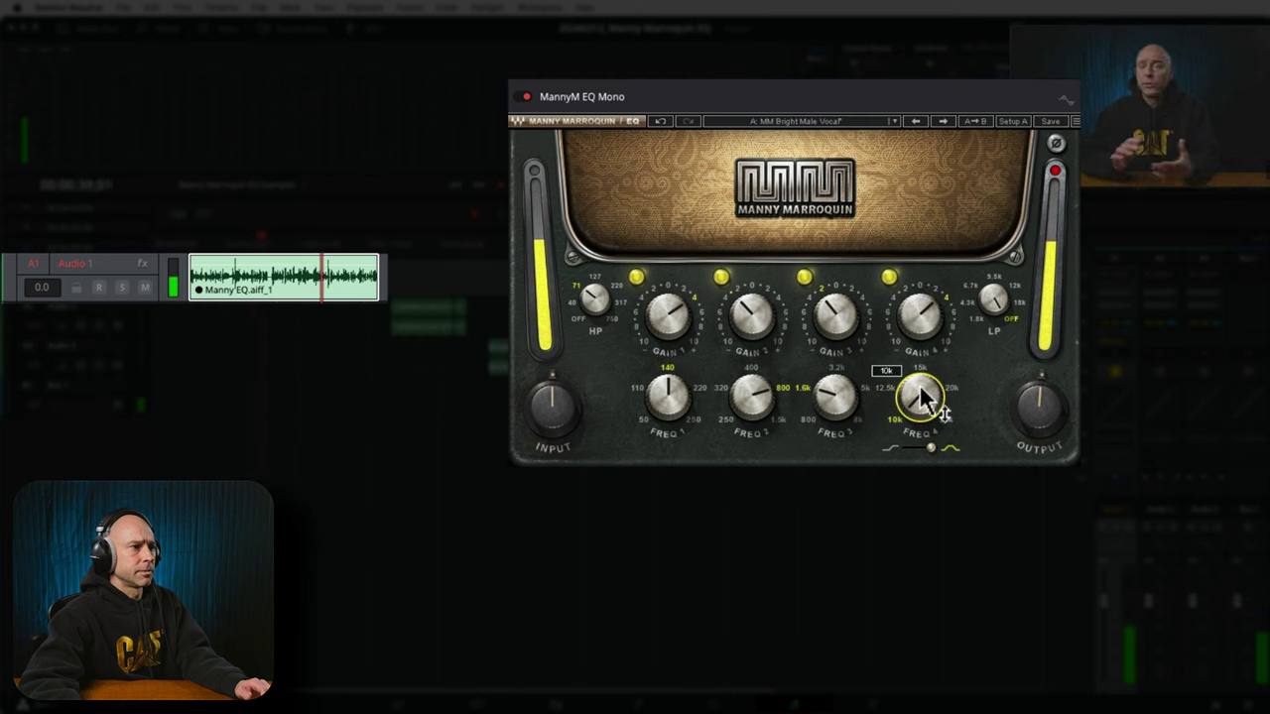
mouse_move(923, 309)
left_mouse_down()
mouse_move(924, 288)
mouse_move(924, 306)
left_mouse_up()
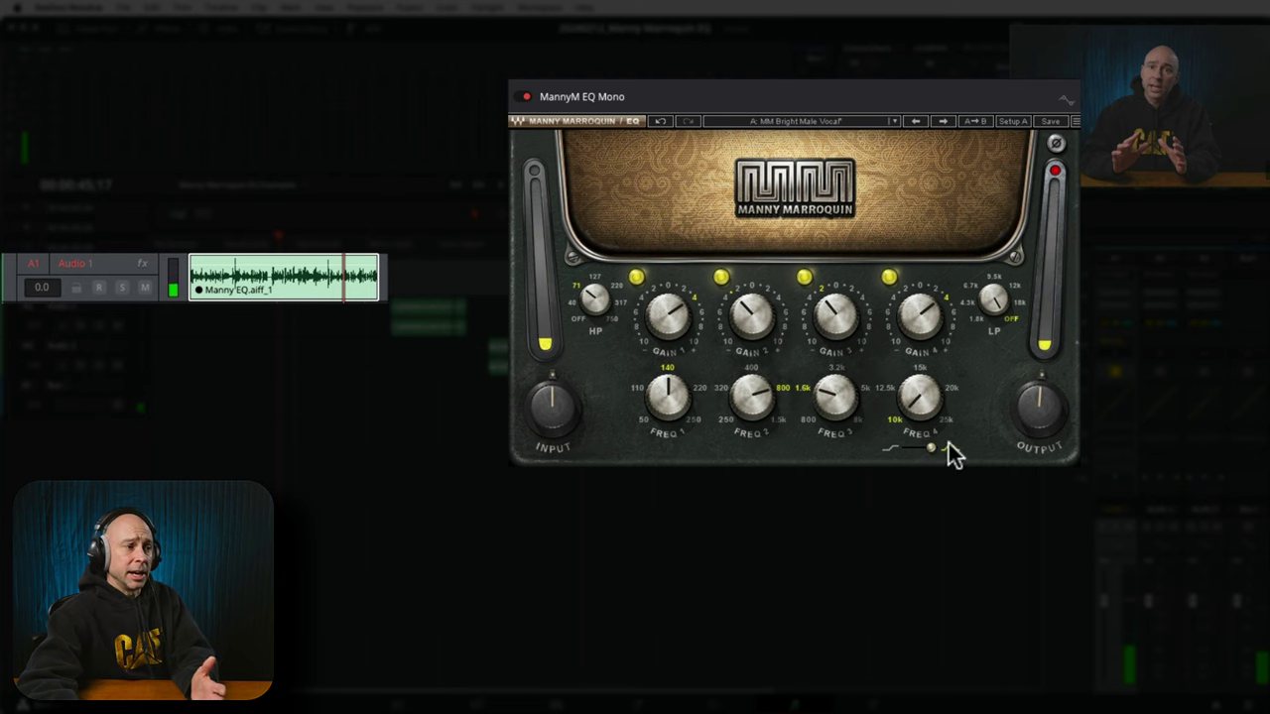
- Set the low-pass filter to 18k and, replaying from near the start of the voice clip, raise Output to 2.8
mouse_move(913, 343)
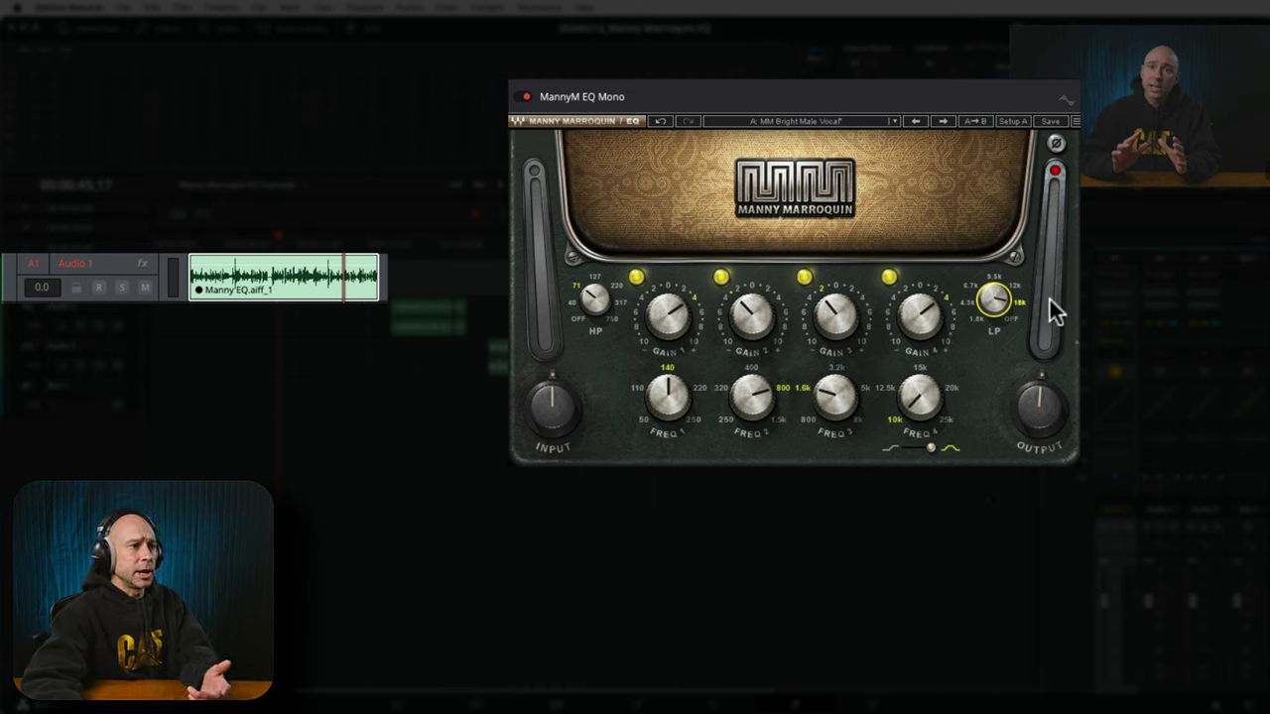
left_click(1125, 631)
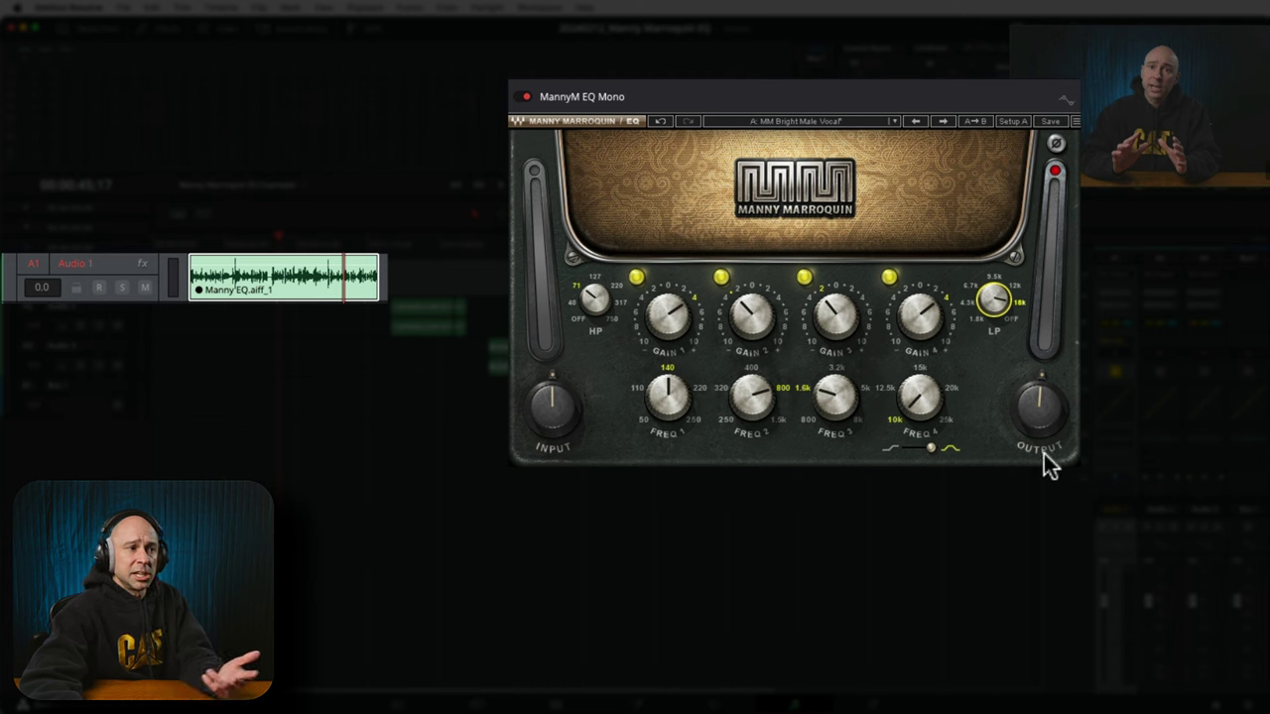
mouse_move(1050, 413)
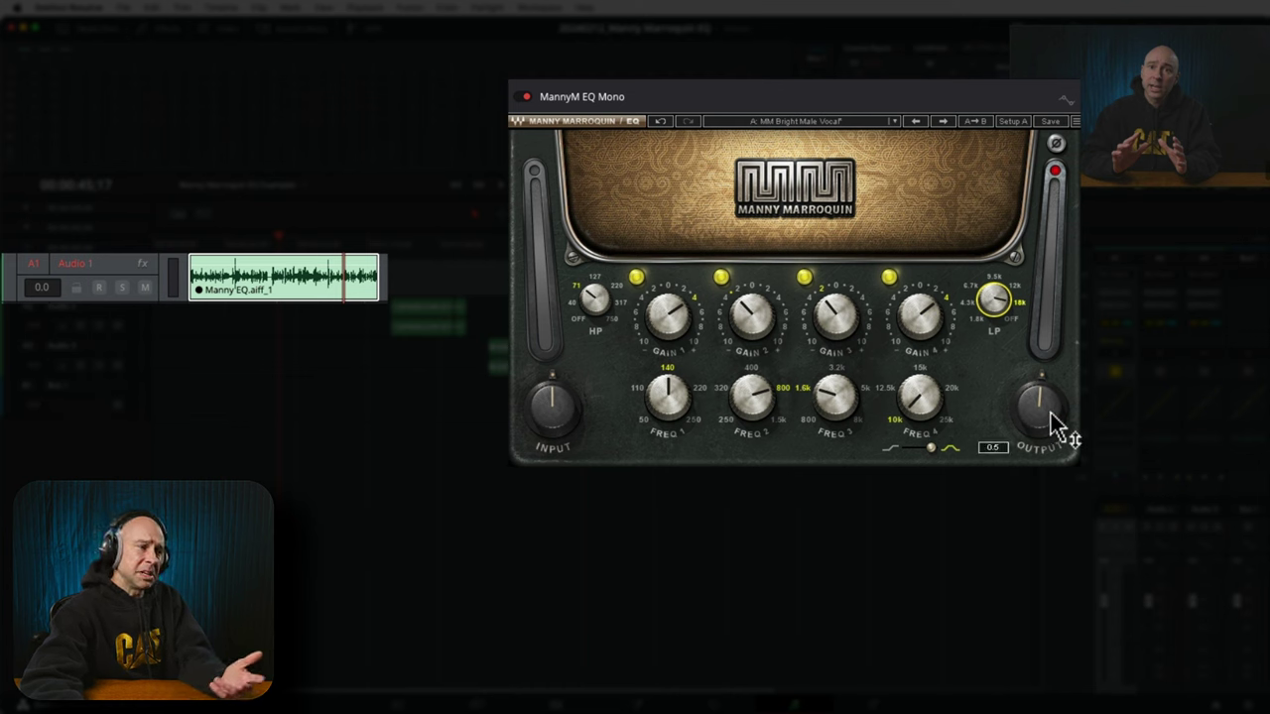
left_click(169, 232)
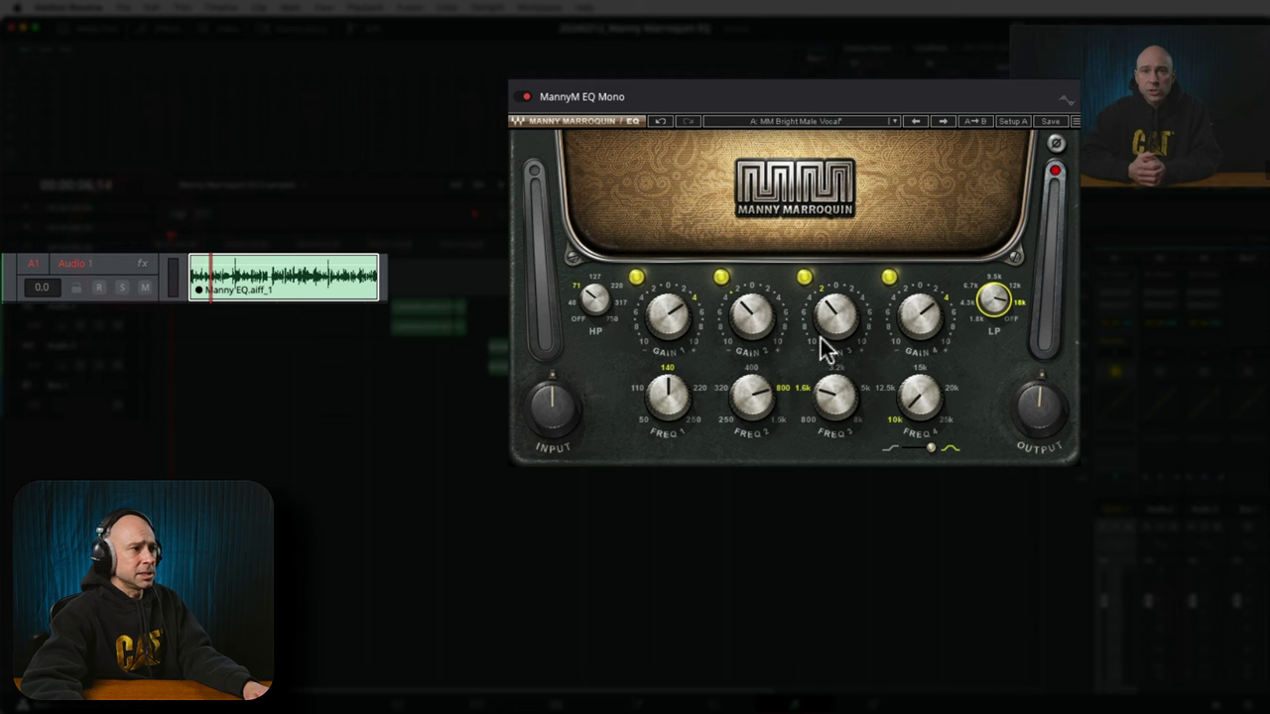
mouse_move(1042, 426)
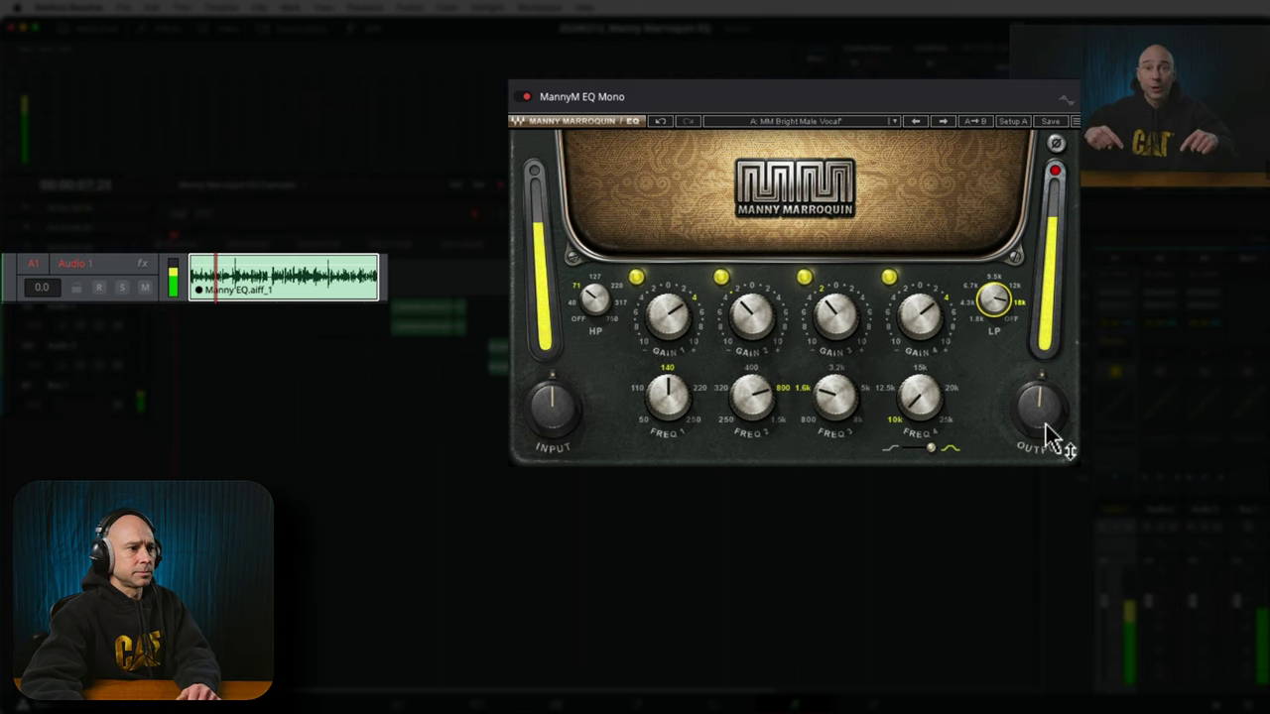
scroll(1037, 427, "up", 5)
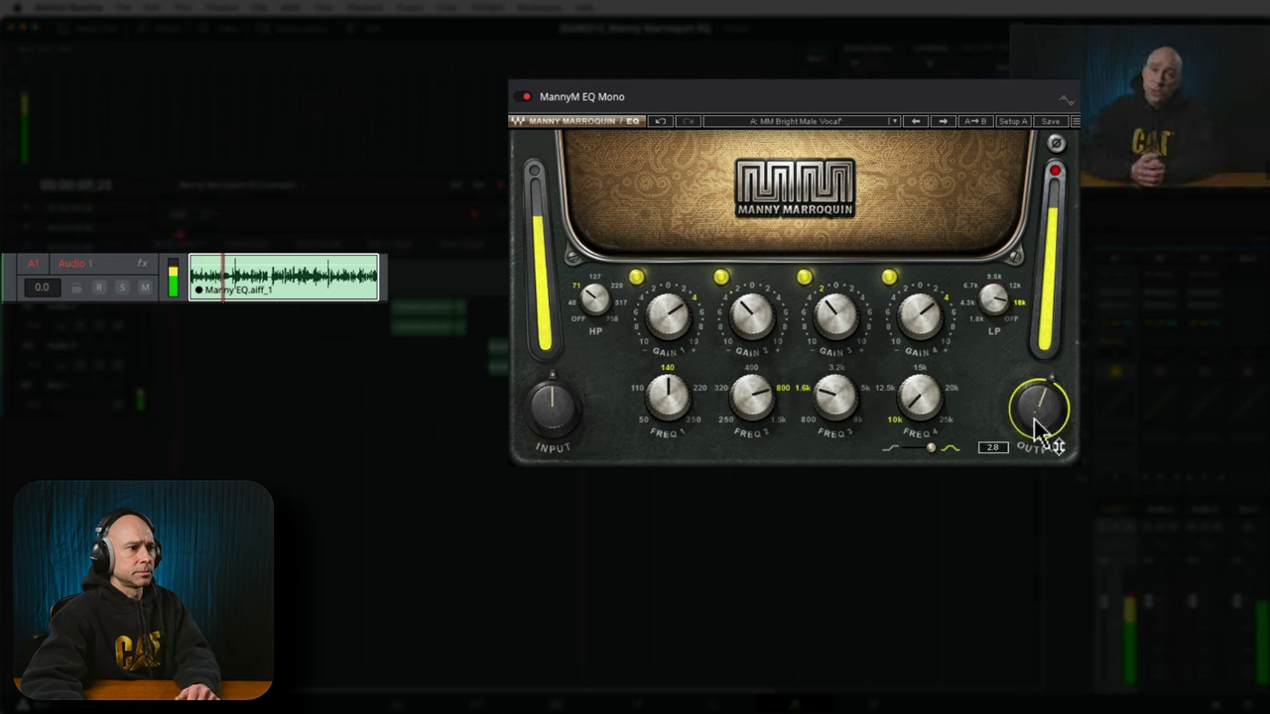
- Reduce Gain 1 to 2 and compare the voice clip with the EQ bypassed and enabled
left_click_drag(667, 318, 668, 338)
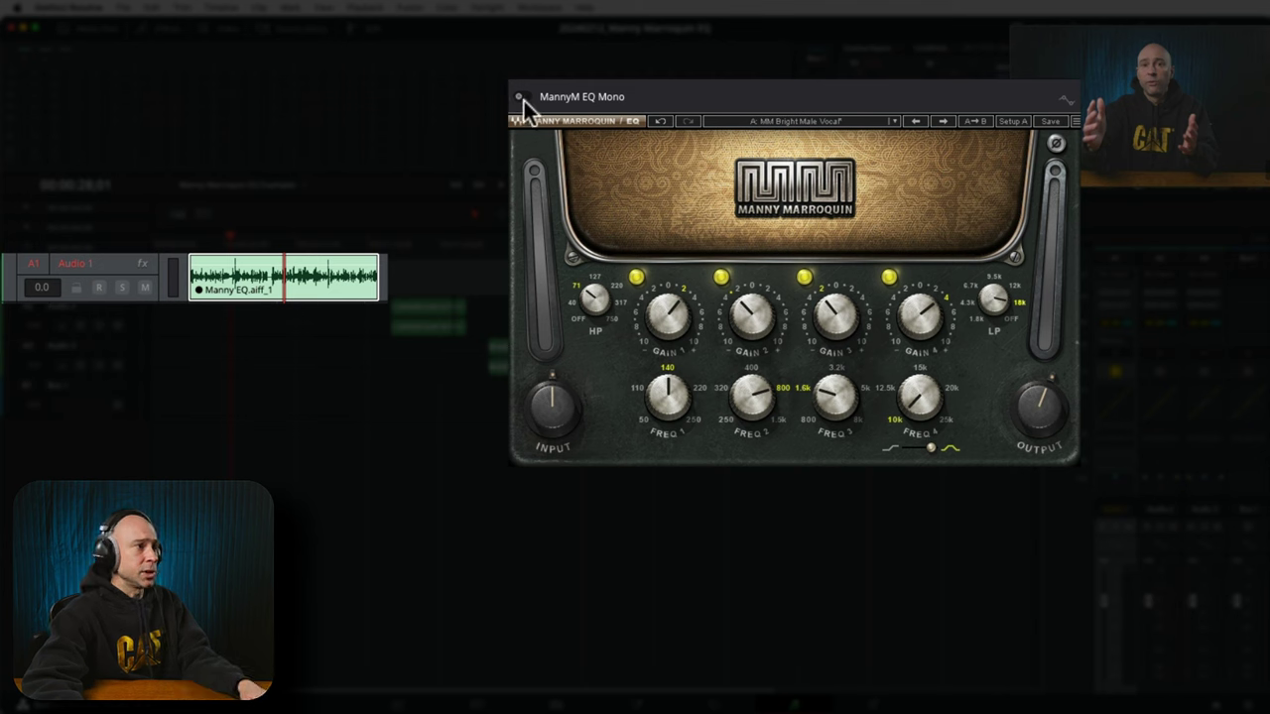
key("space")
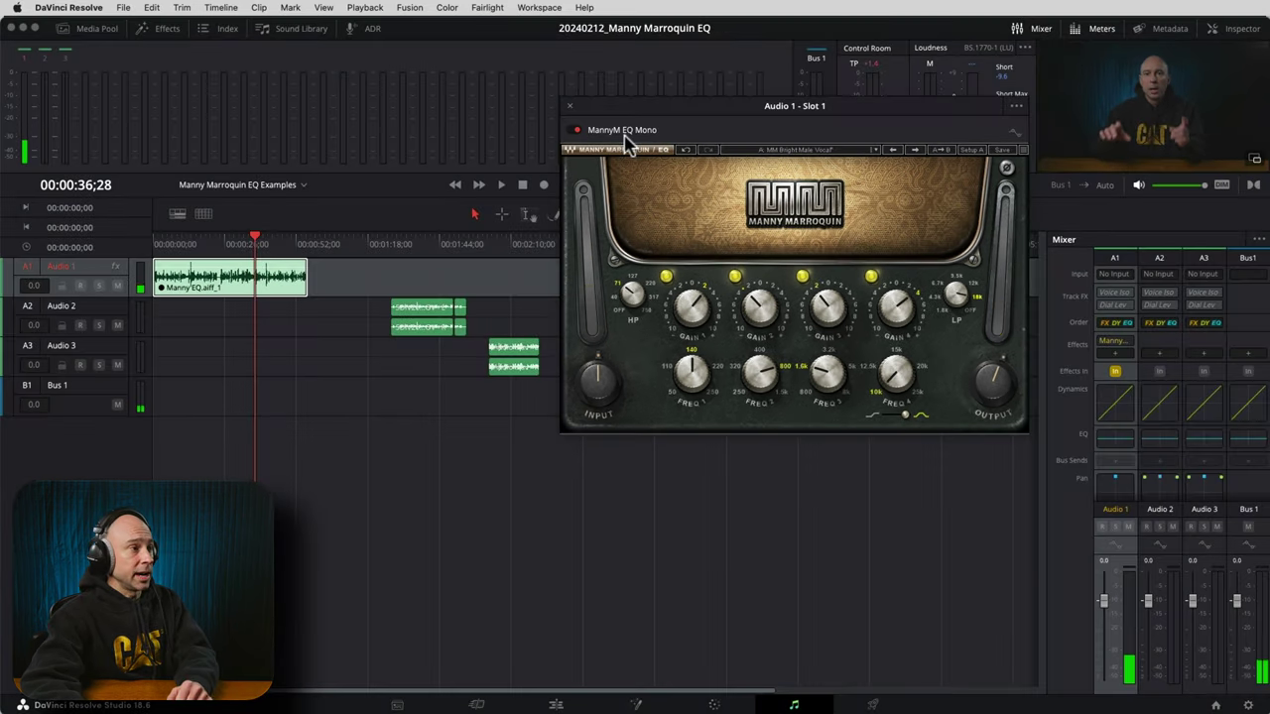
left_click(527, 96)
- Move the playhead to the start of the first Audio 2 clip and add the MannyM EQ Stereo plugin to Audio 2
left_click(361, 236)
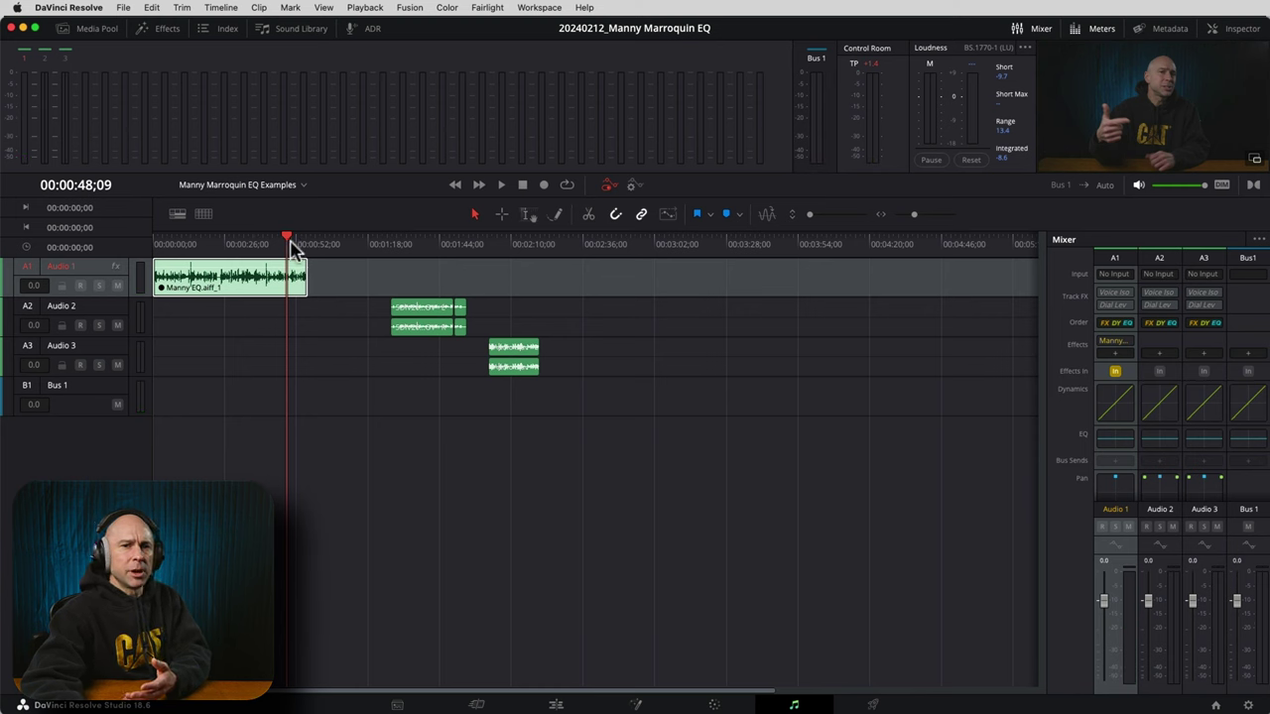
left_click(391, 248)
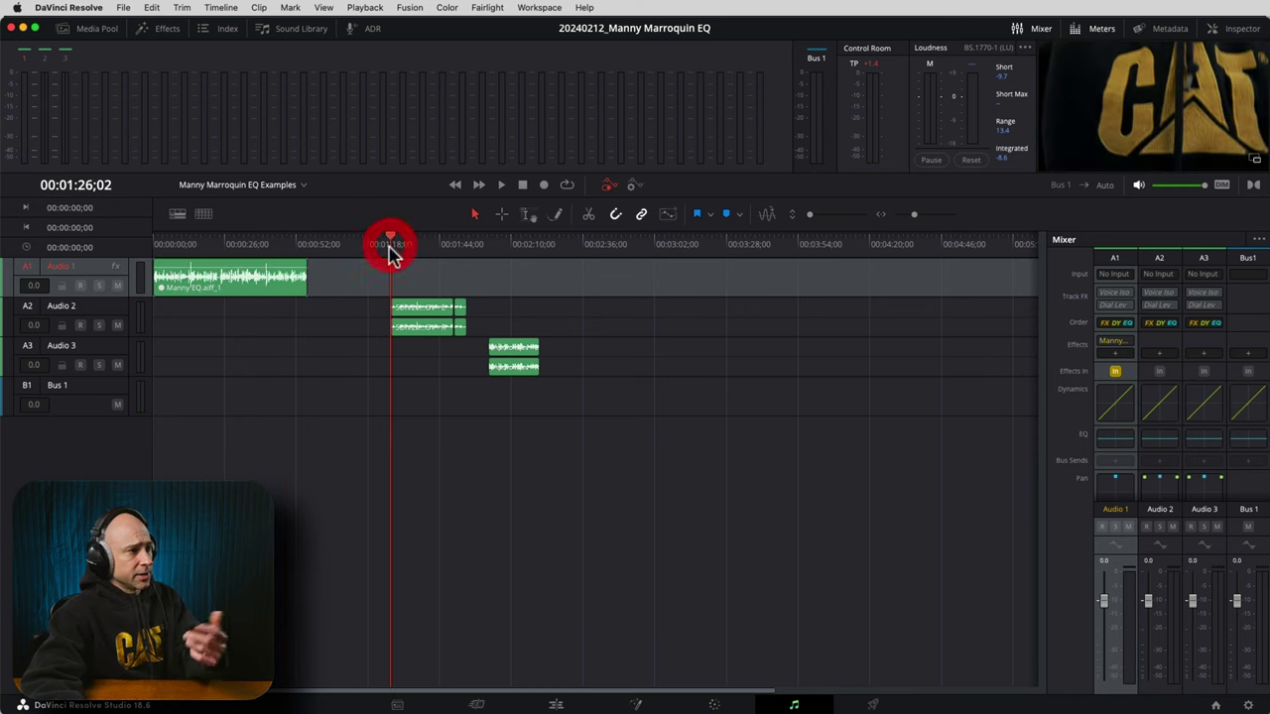
left_click(1153, 353)
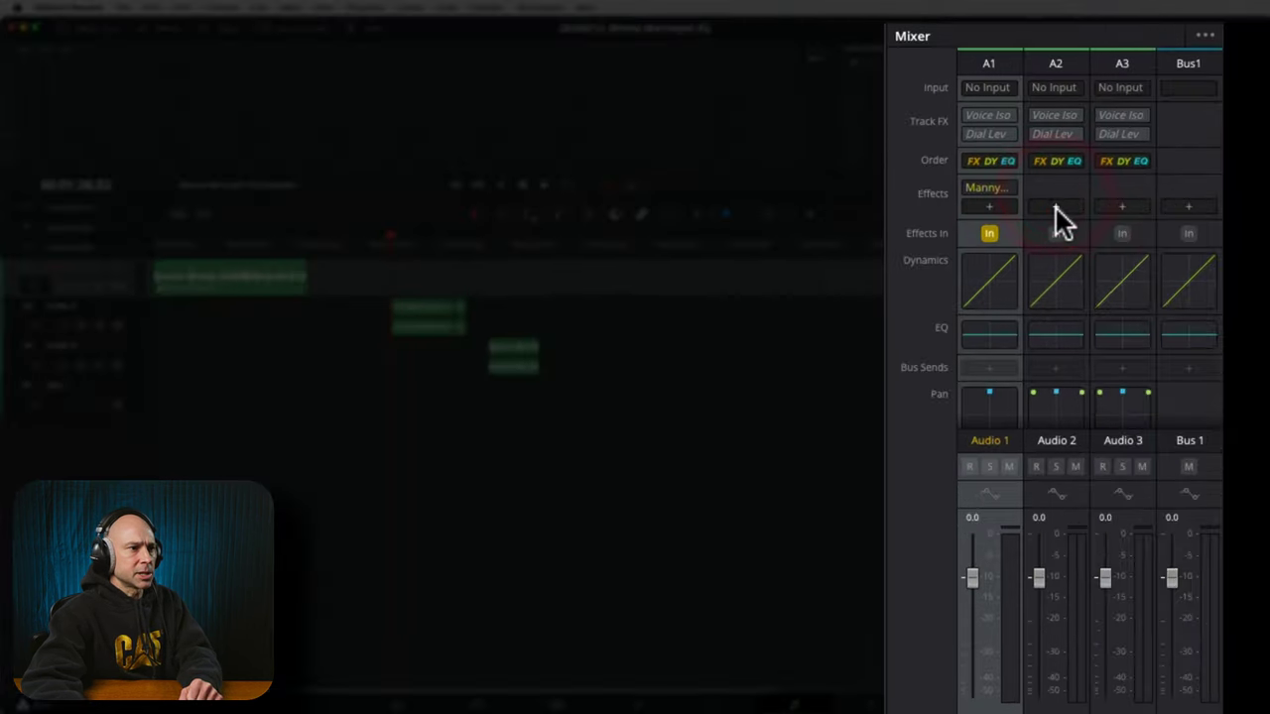
left_click(1158, 353)
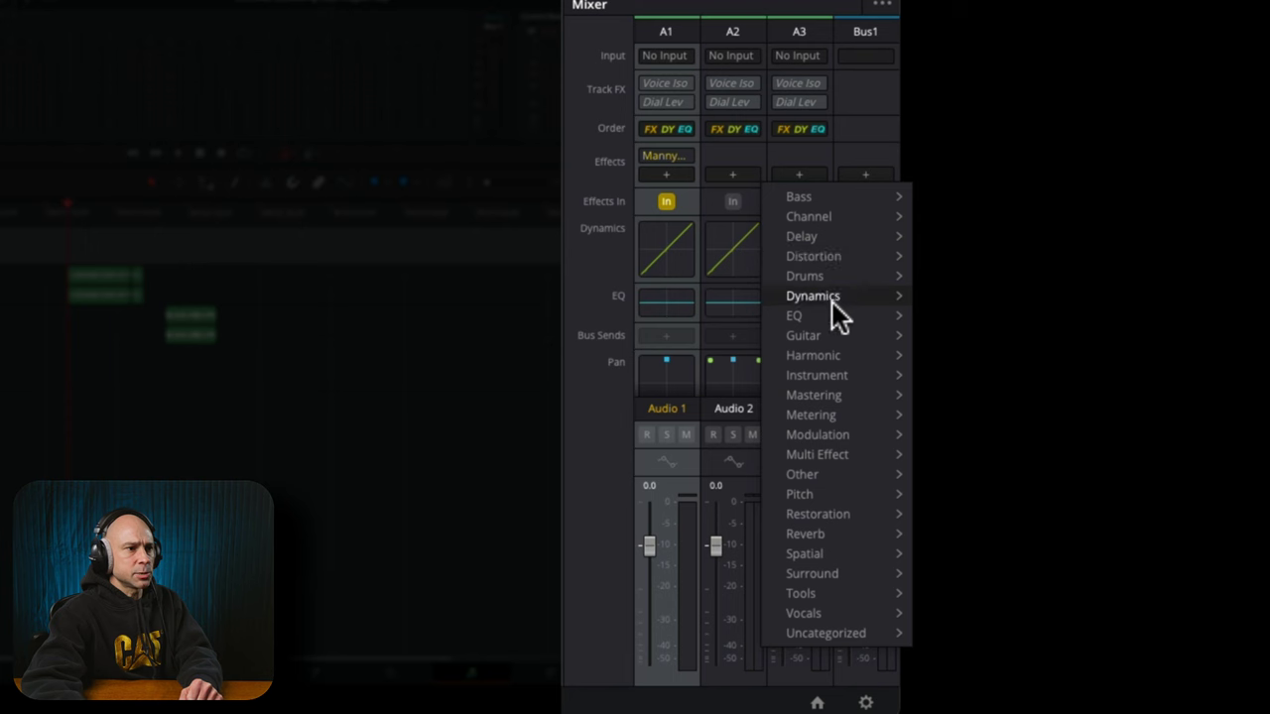
mouse_move(830, 316)
mouse_move(966, 321)
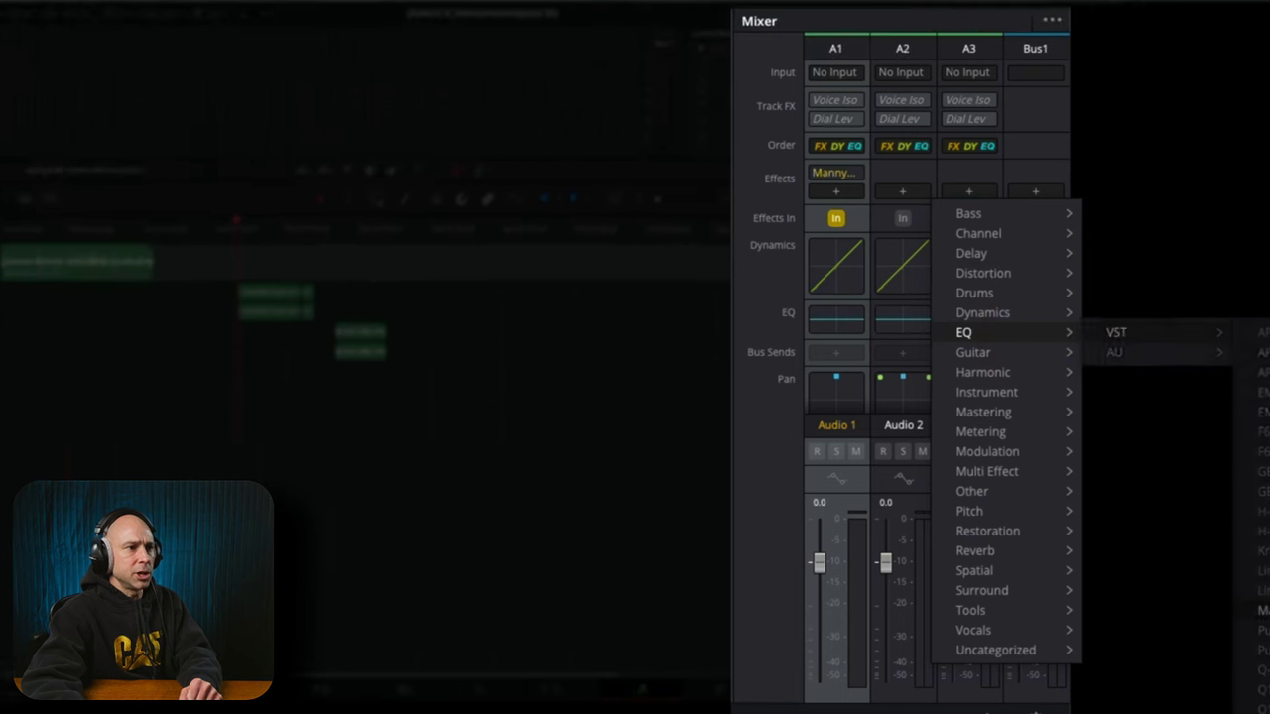
left_click(1162, 592)
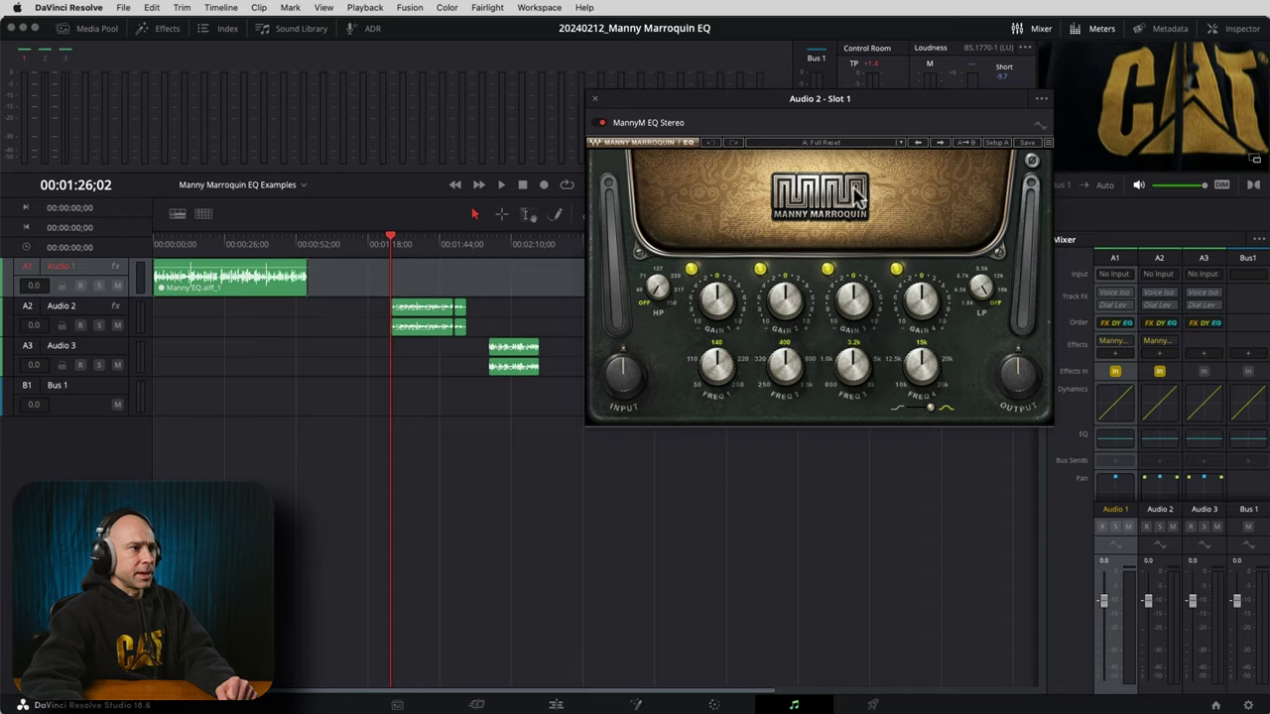
- Load the MM Bright Male Vocal preset in Audio 2's EQ and toggle its bypass during playback to compare
left_click(884, 145)
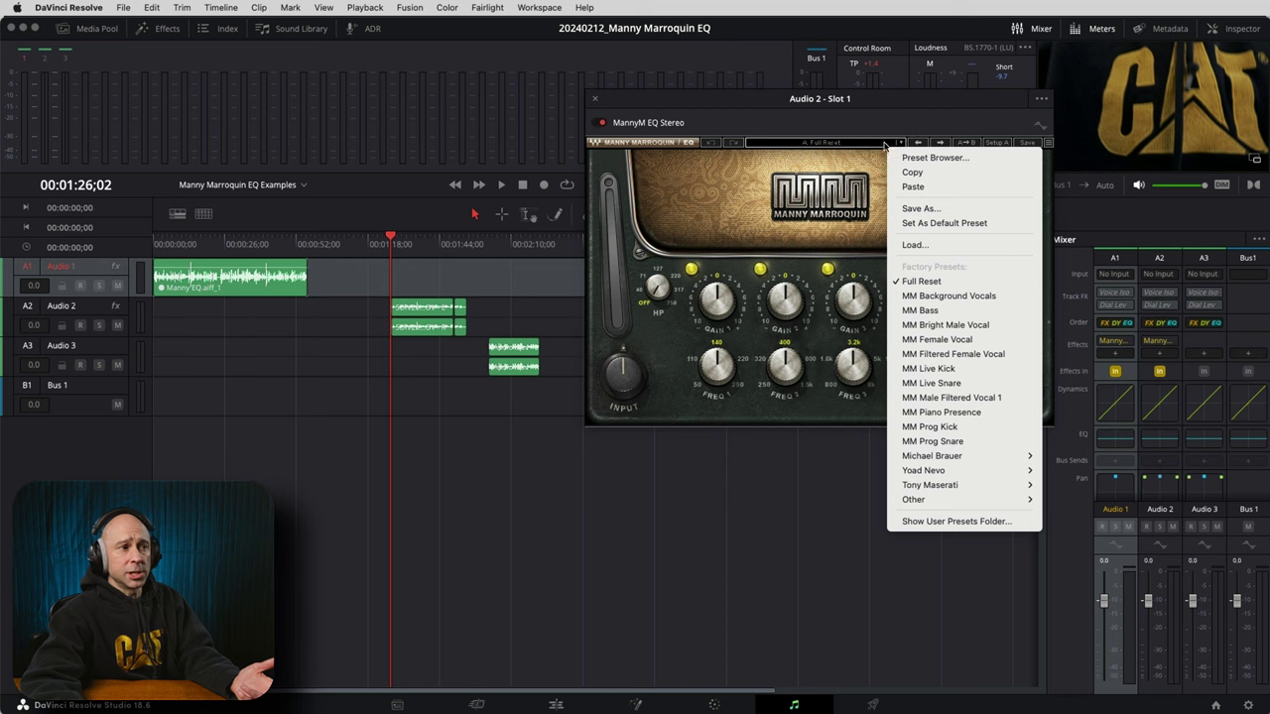
left_click(921, 327)
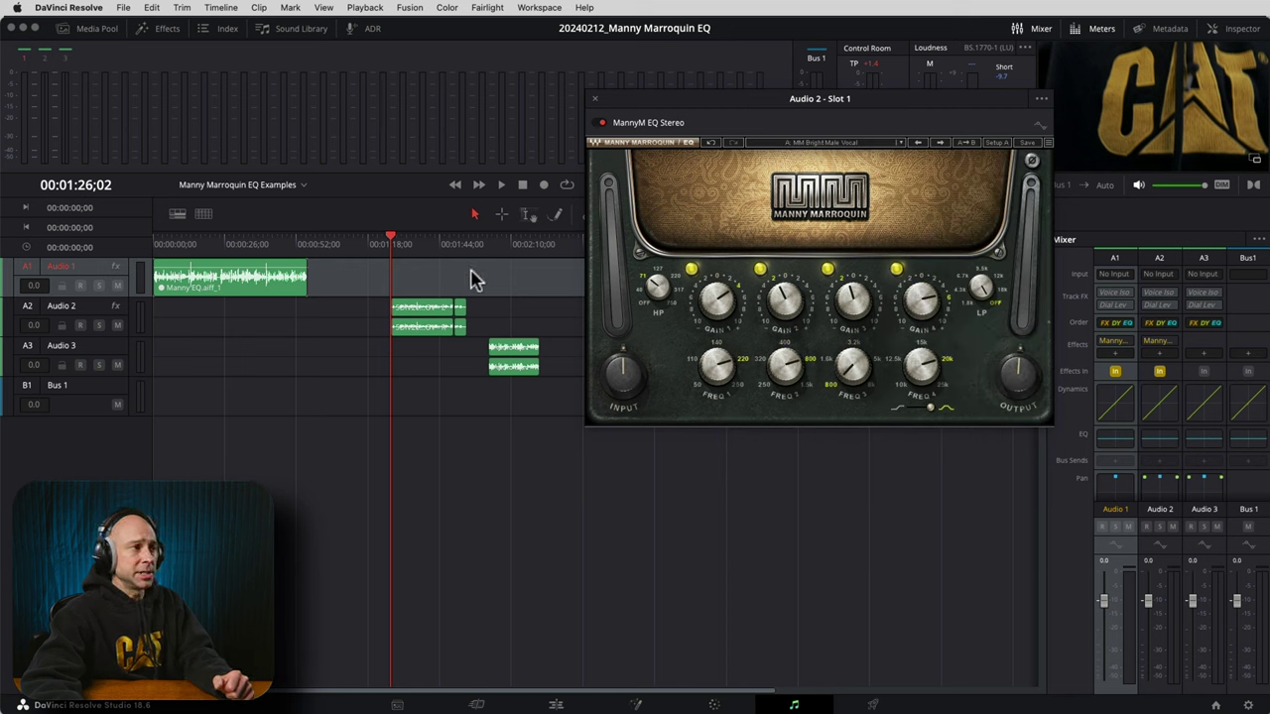
left_click(599, 123)
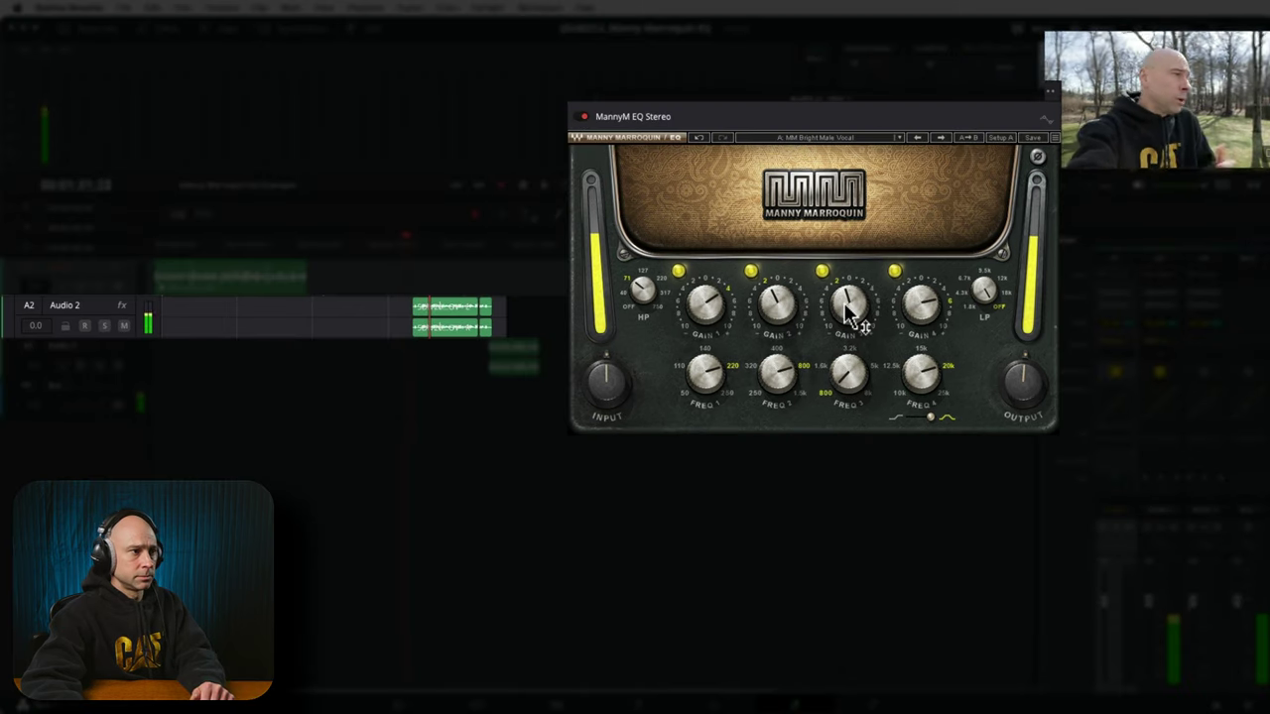
- During playback, set Audio 2's Gain 1 to 4 and Gain 2 to 2, with the high-pass filter at 127 and the low-pass filter at 18k
left_click_drag(793, 316, 794, 290)
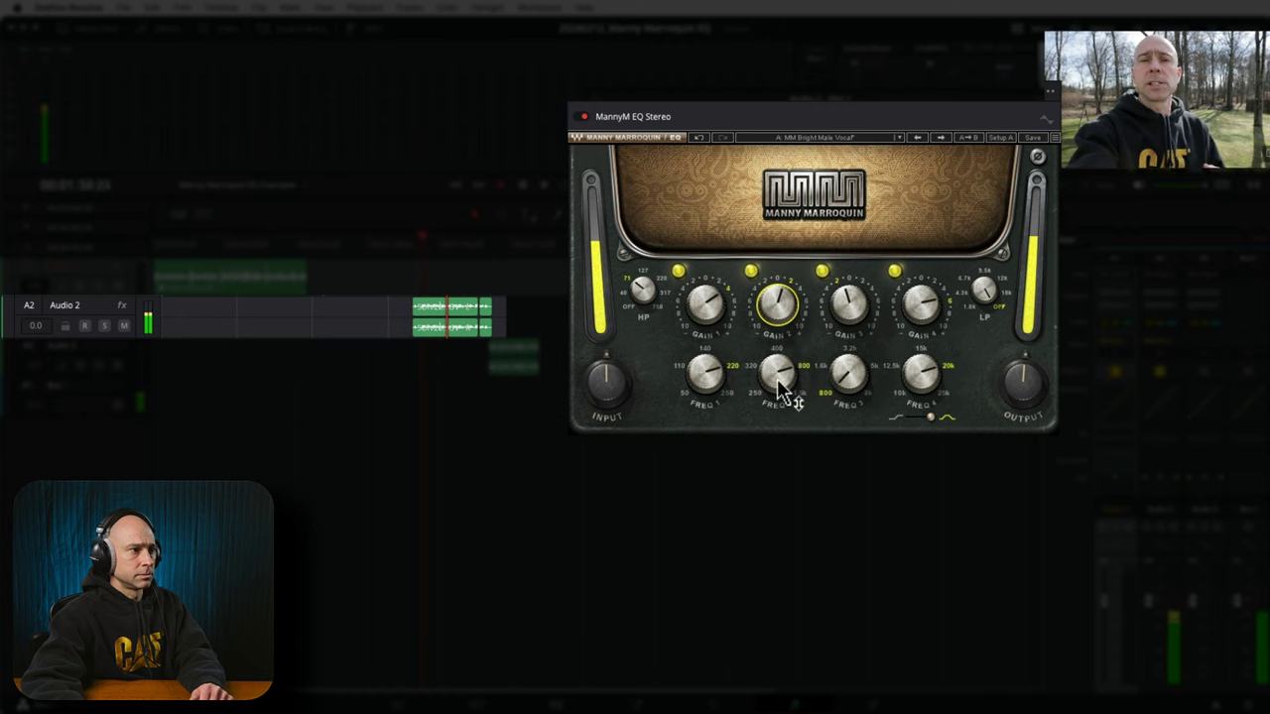
left_click_drag(705, 307, 705, 288)
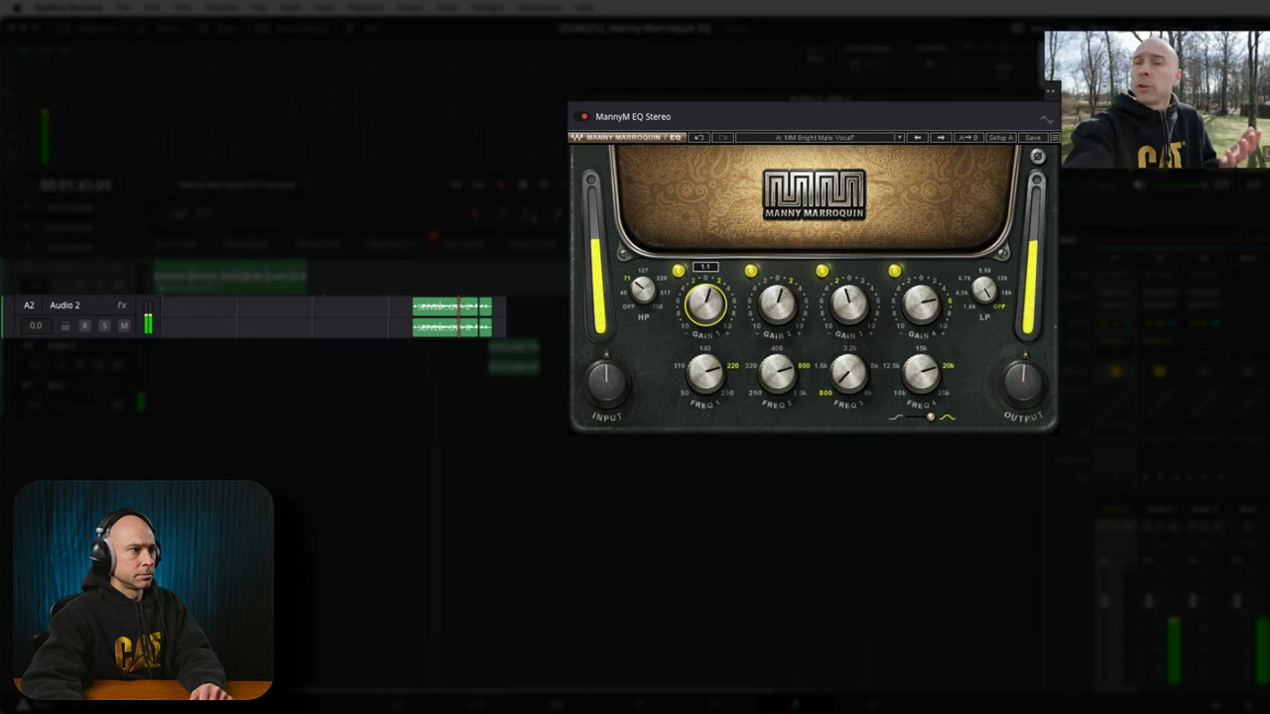
left_click(643, 289)
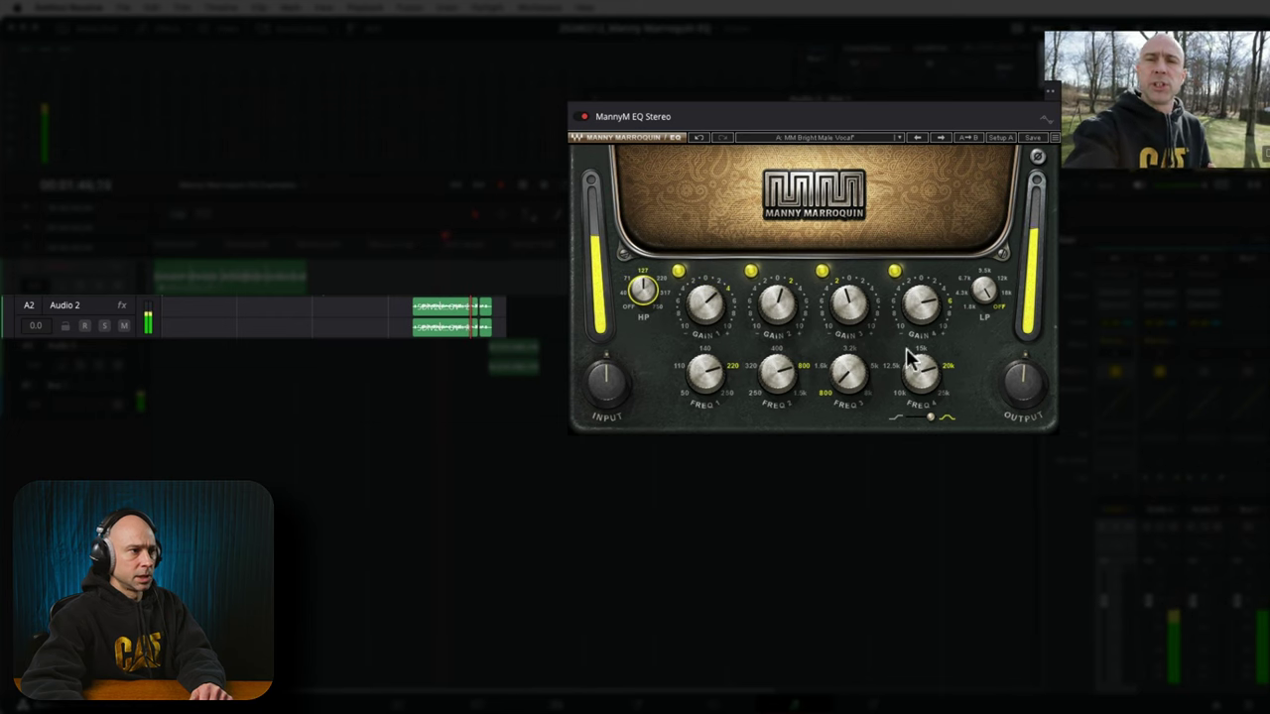
left_click(983, 290)
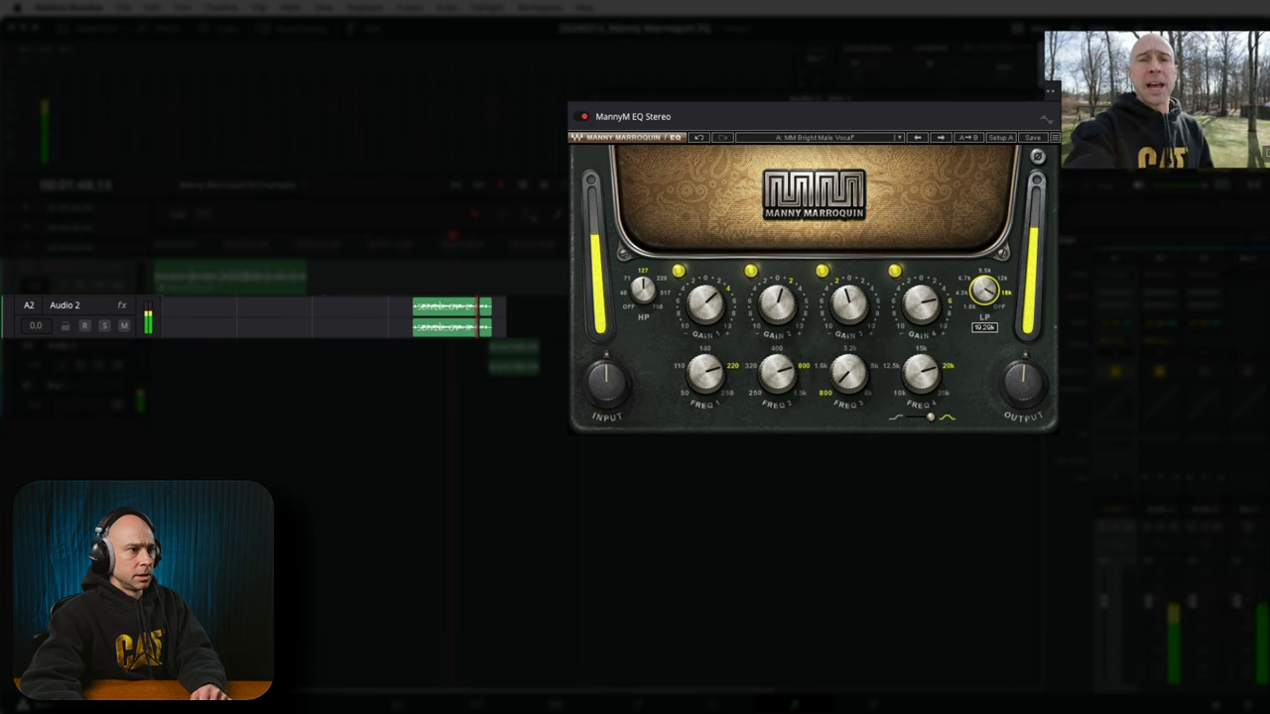
- Set Freq 4 to 12.5k and, replaying from near the start of the Audio 2 clip, set Freq 3 to 1.6k and Gain 4 to 4.8
left_click(921, 373)
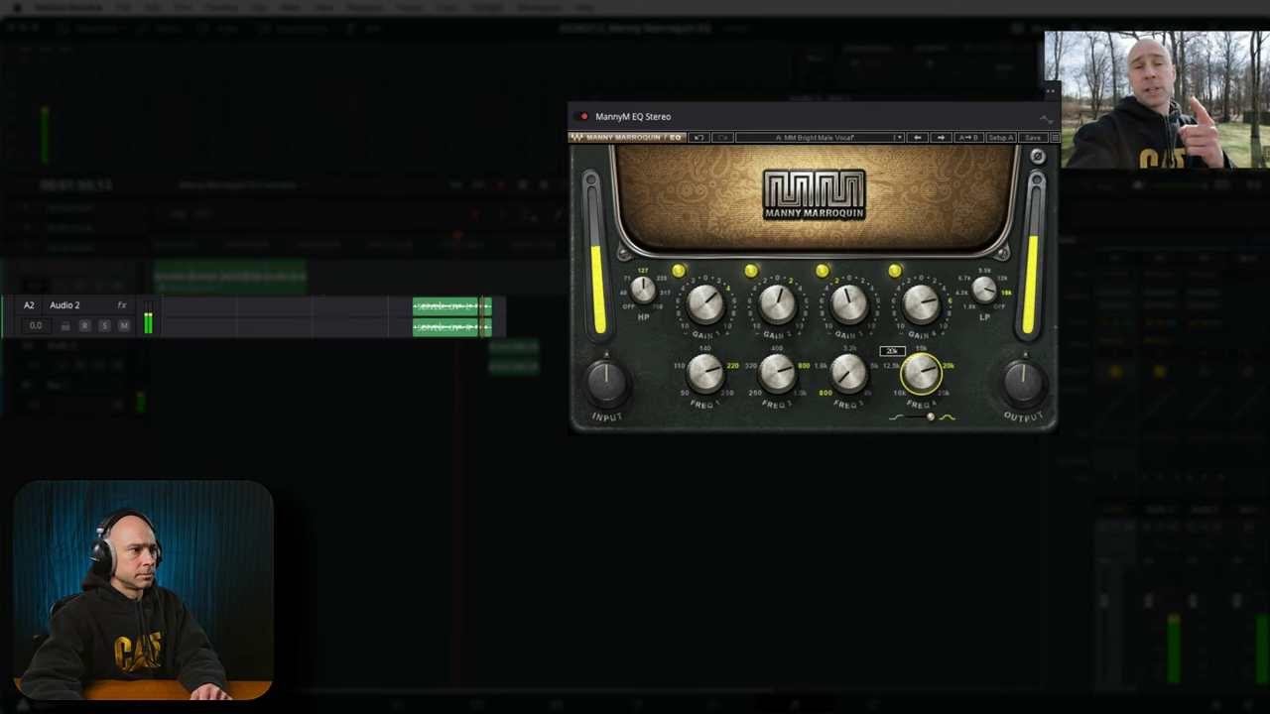
left_click_drag(920, 373, 921, 413)
left_click(405, 241)
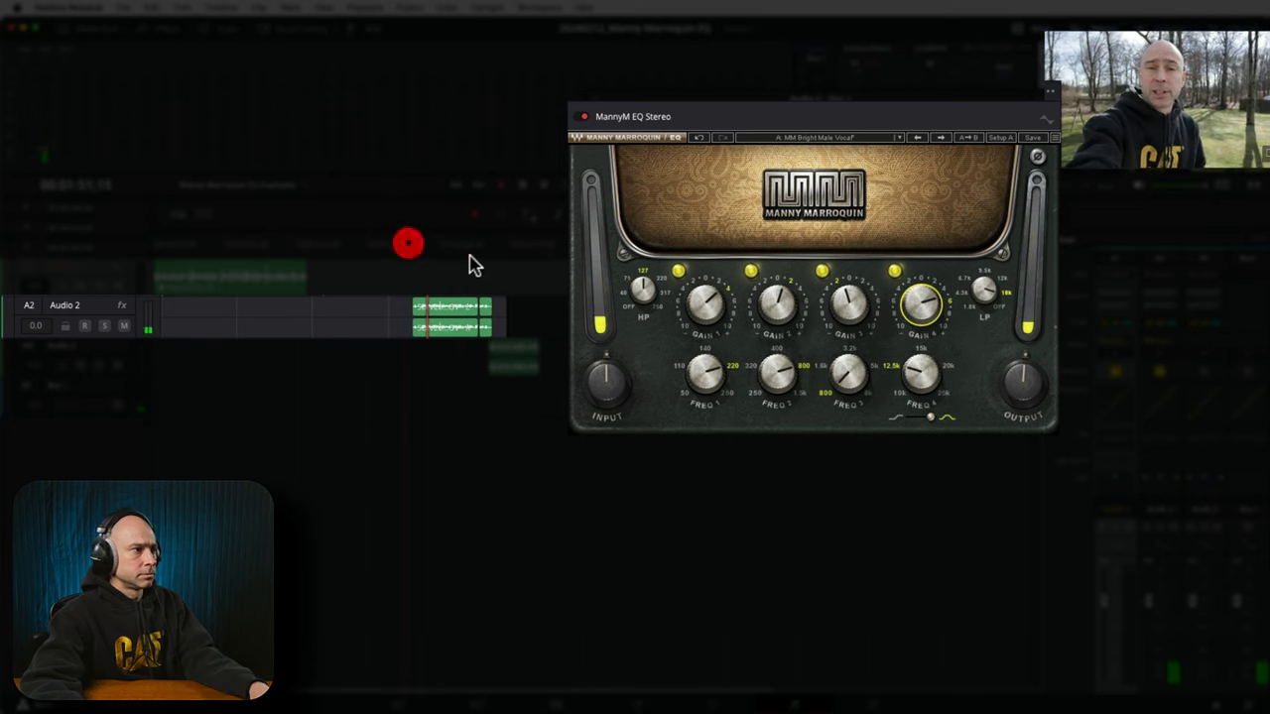
mouse_move(844, 373)
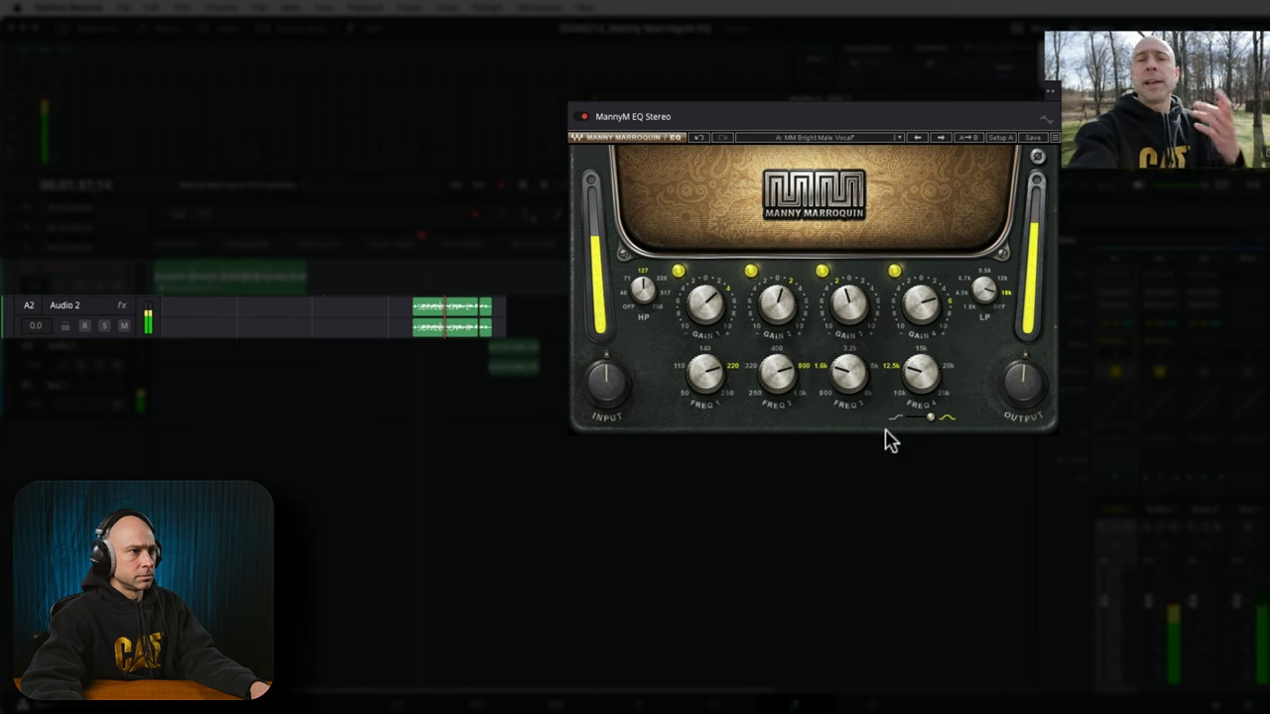
left_click_drag(917, 313, 917, 327)
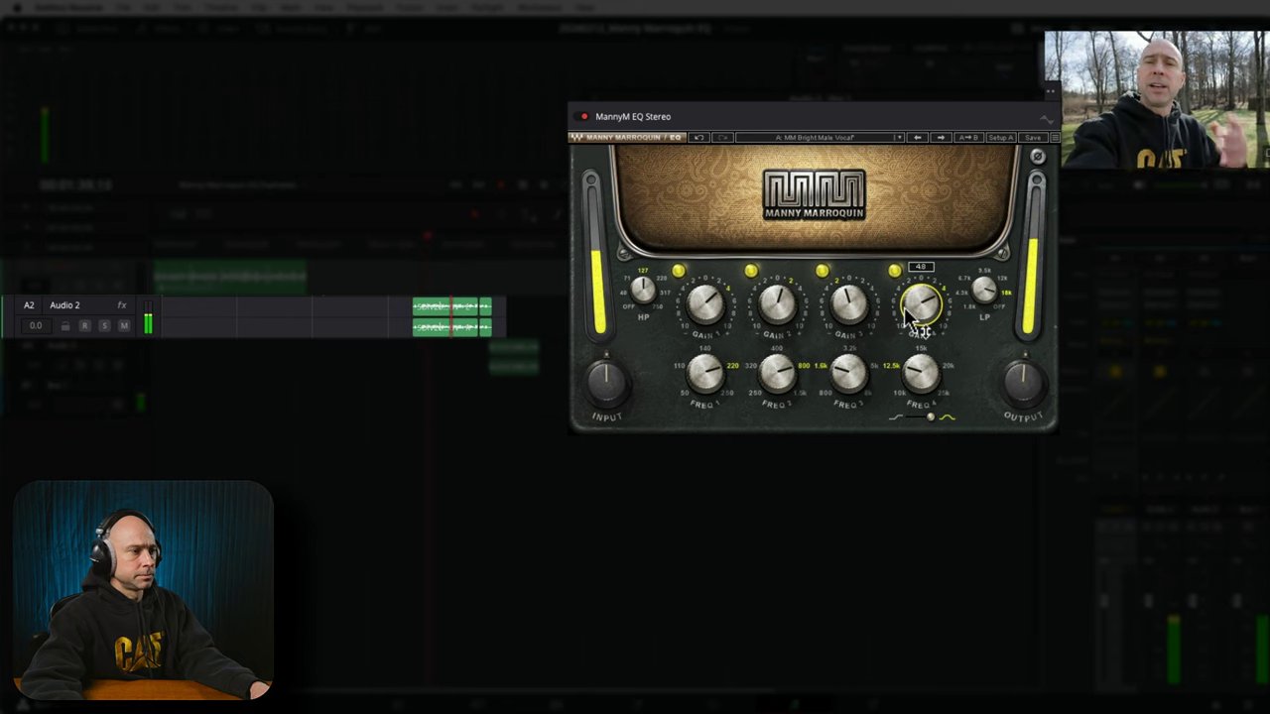